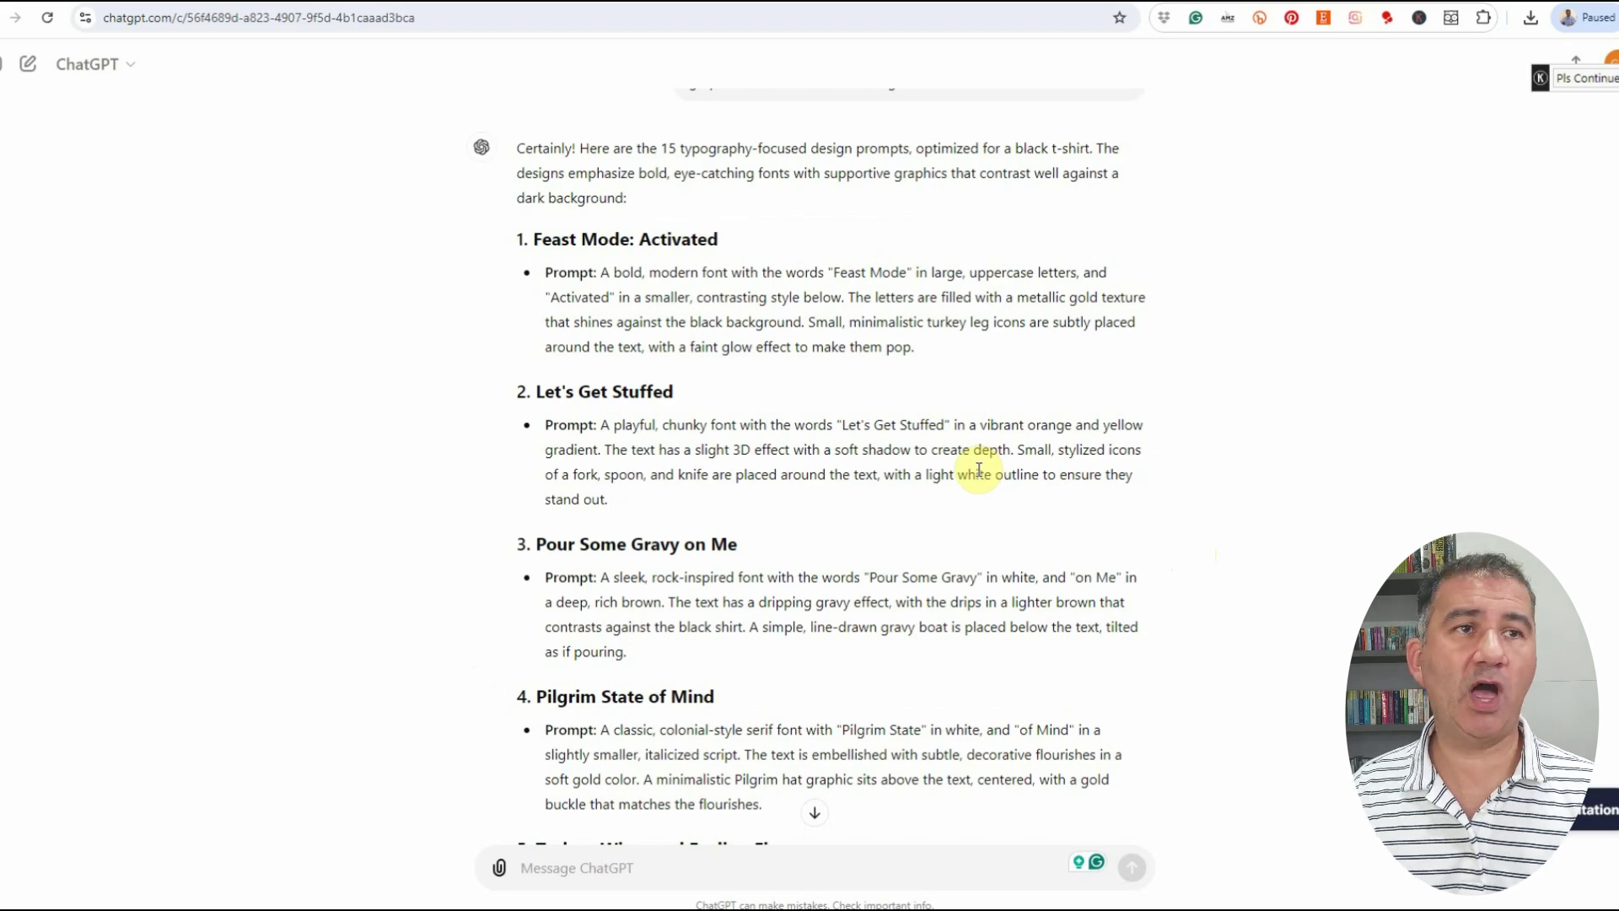
- Switch to Ideogram and look through the generated turkey-themed t-shirt designs up to the latest generation
{"action": "key", "text": "ctrl+Tab"}
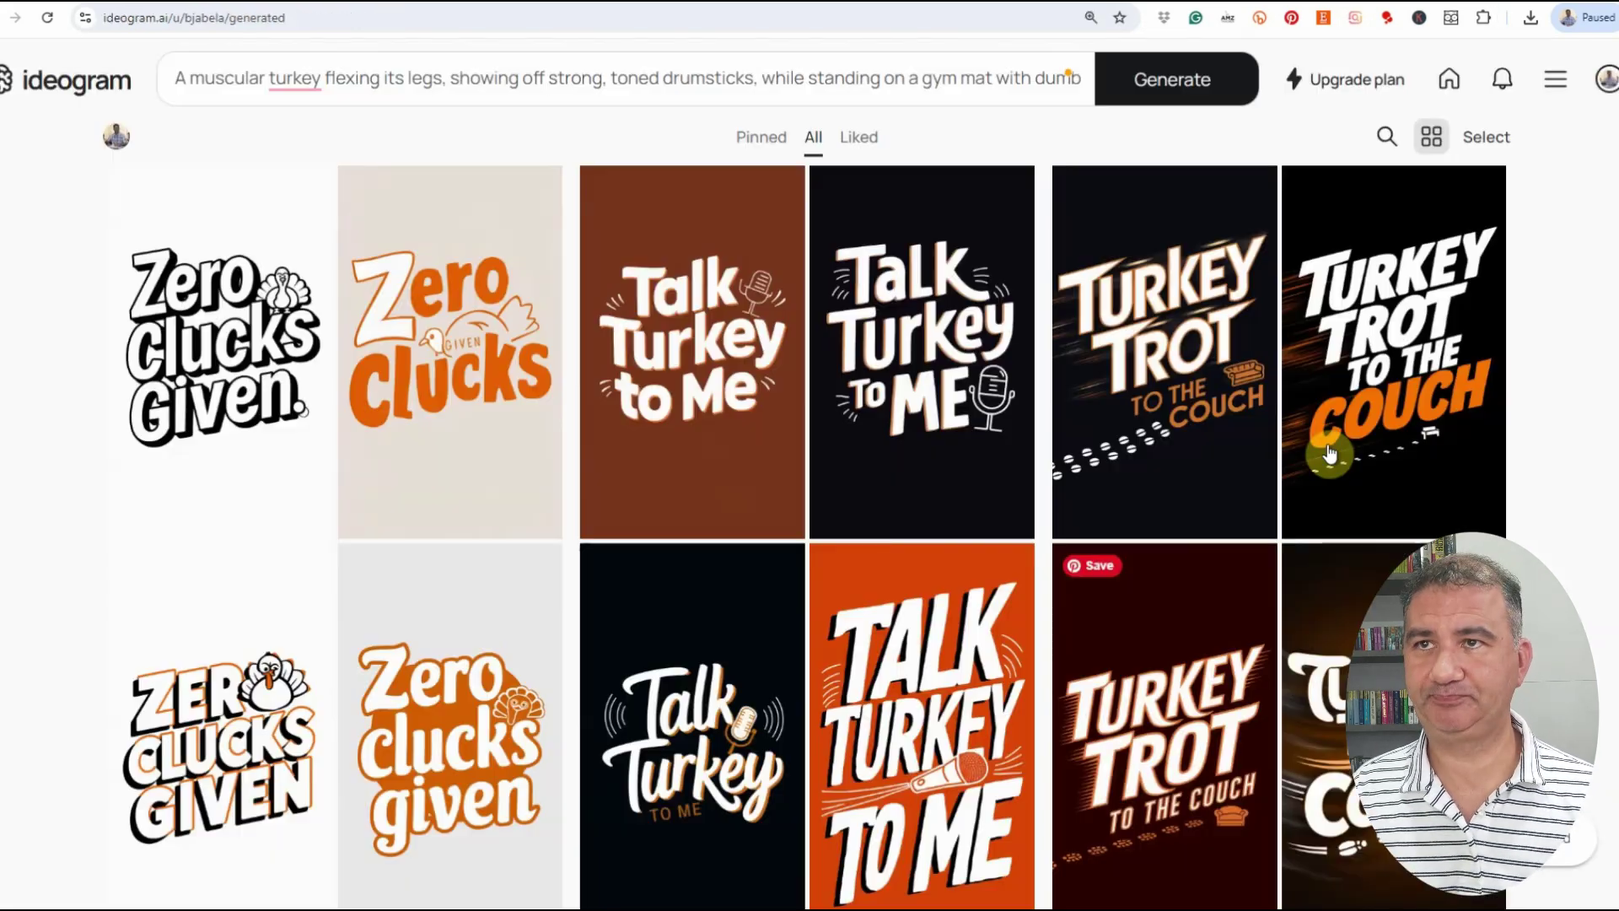
{"action": "scroll", "coordinate": [894, 266], "scroll_direction": "up", "scroll_amount": 3}
{"action": "scroll", "coordinate": [908, 275], "scroll_direction": "down", "scroll_amount": 5}
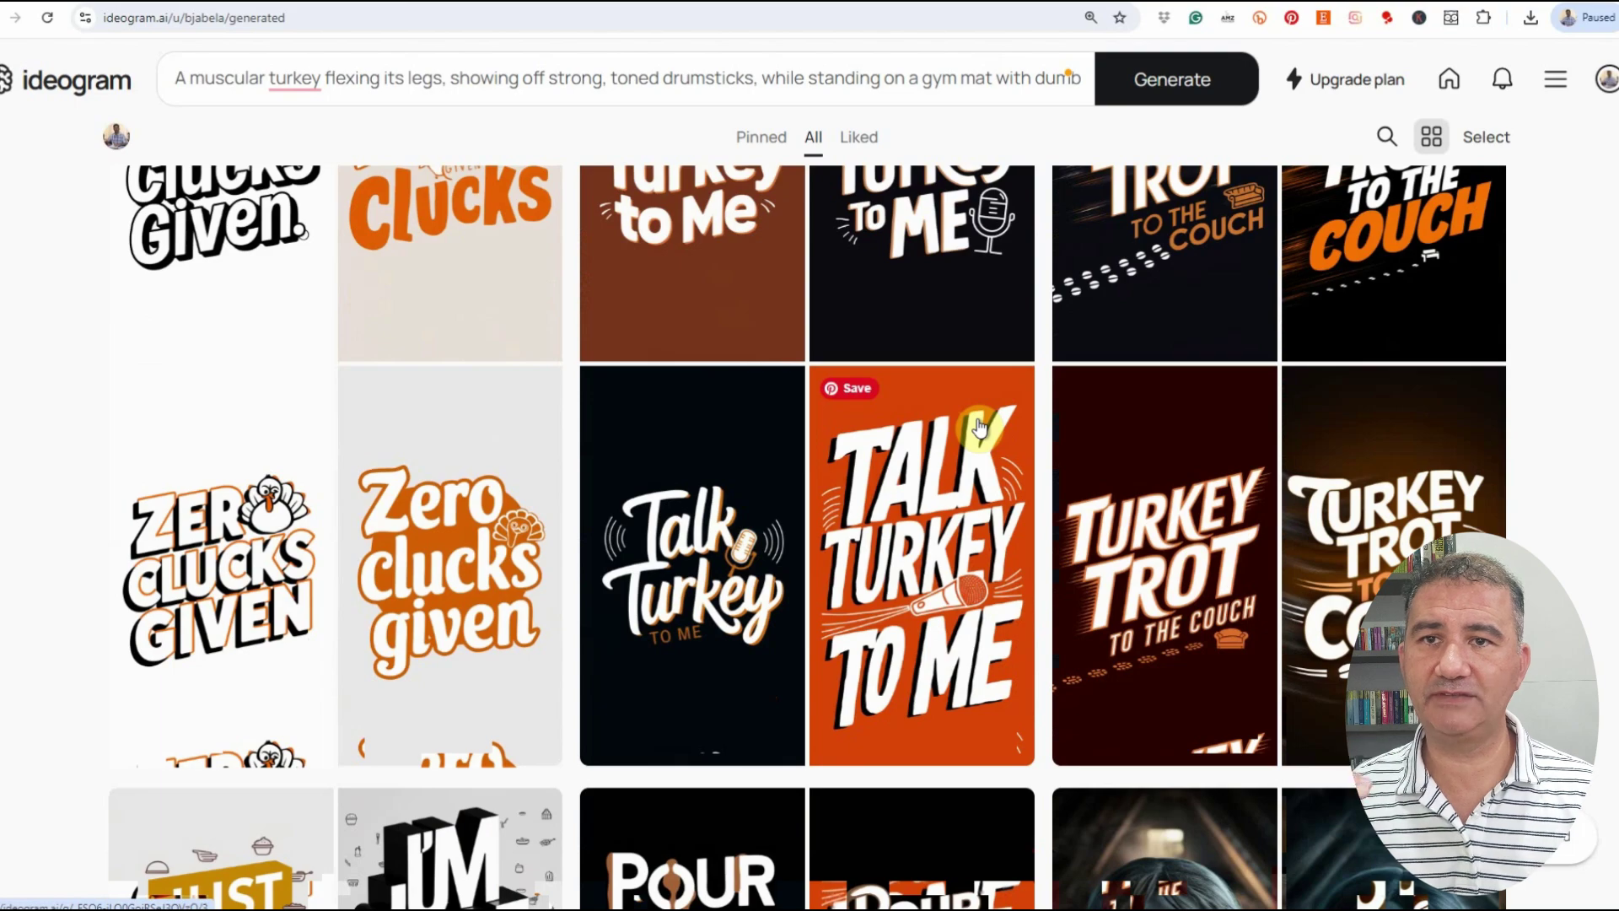
{"action": "scroll", "coordinate": [978, 425], "scroll_direction": "up", "scroll_amount": 7}
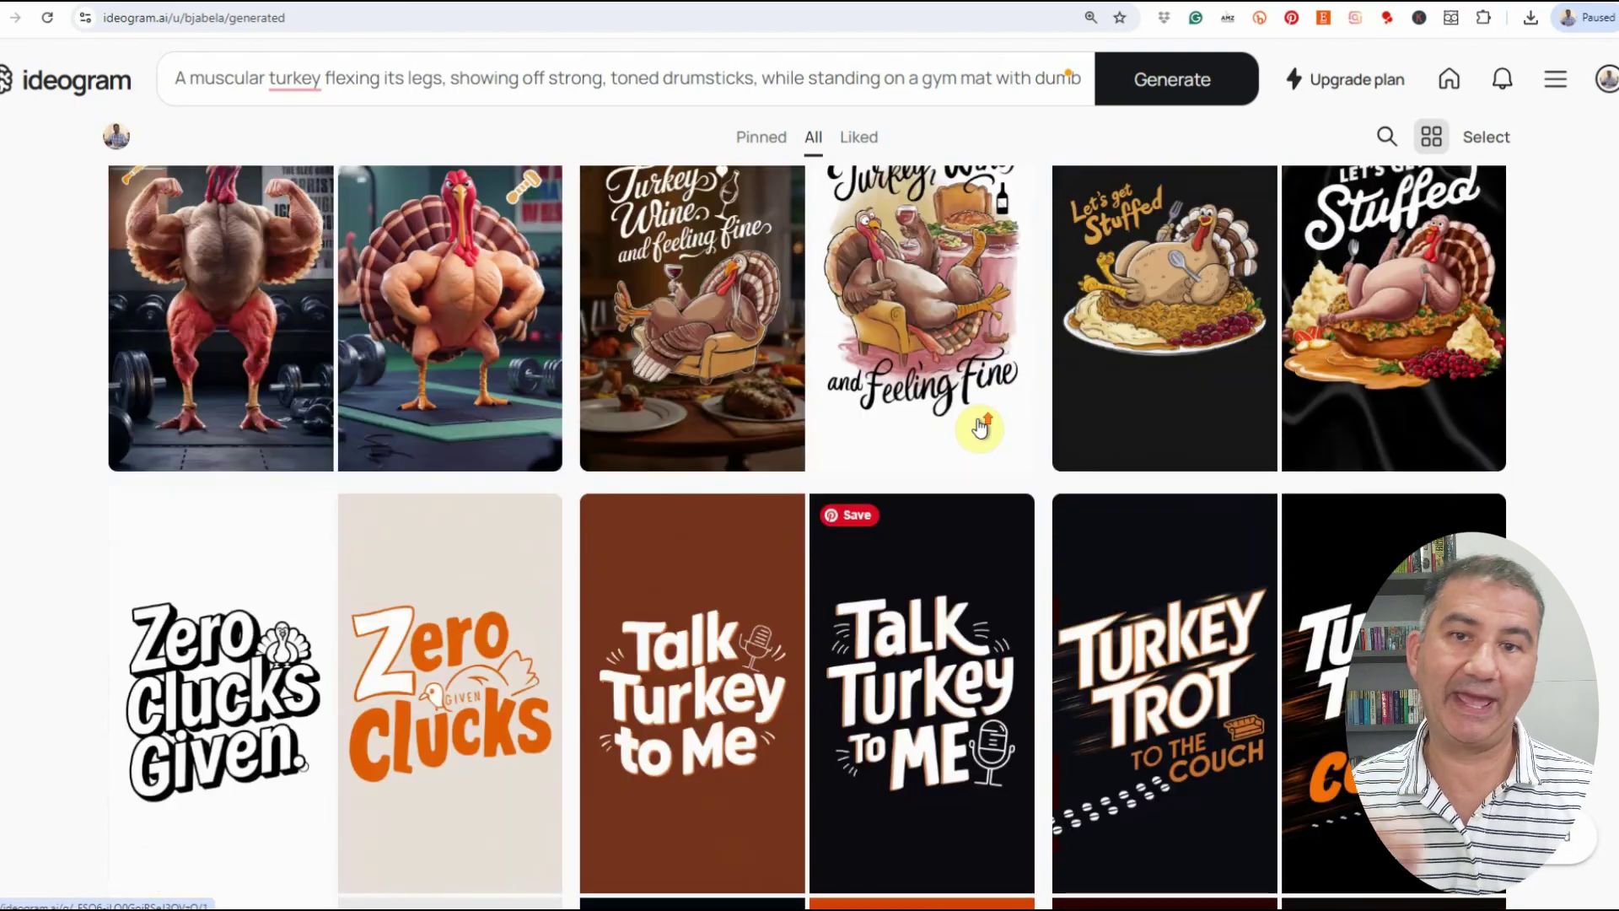
{"action": "scroll", "coordinate": [978, 426], "scroll_direction": "up", "scroll_amount": 5}
{"action": "scroll", "coordinate": [978, 425], "scroll_direction": "up", "scroll_amount": 2}
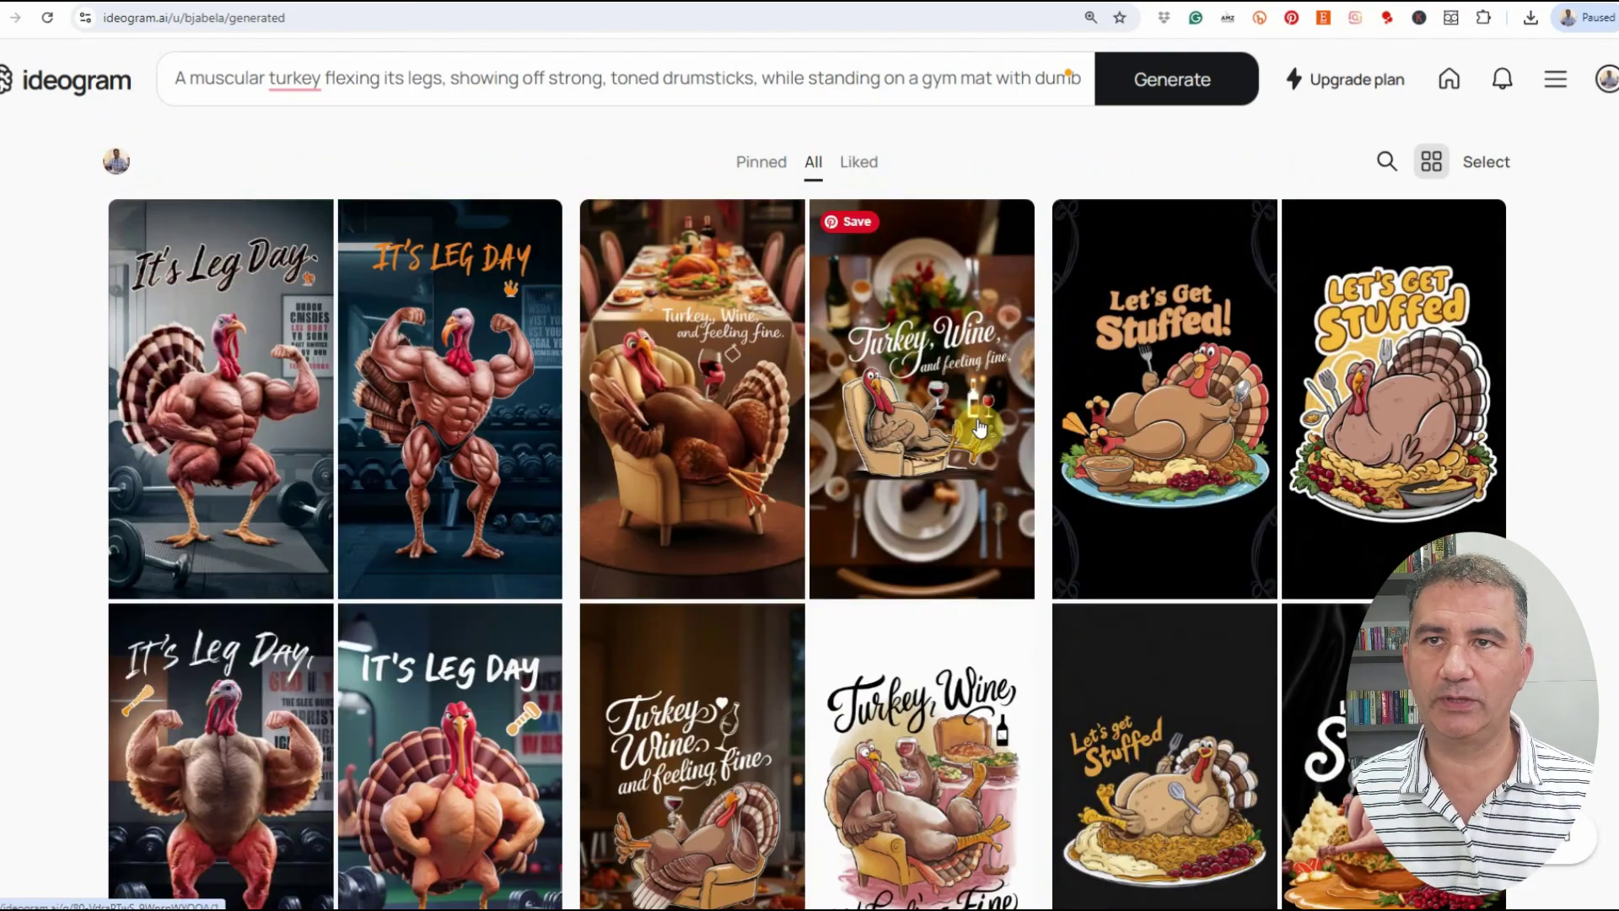
{"action": "scroll", "coordinate": [978, 426], "scroll_direction": "up", "scroll_amount": 7}
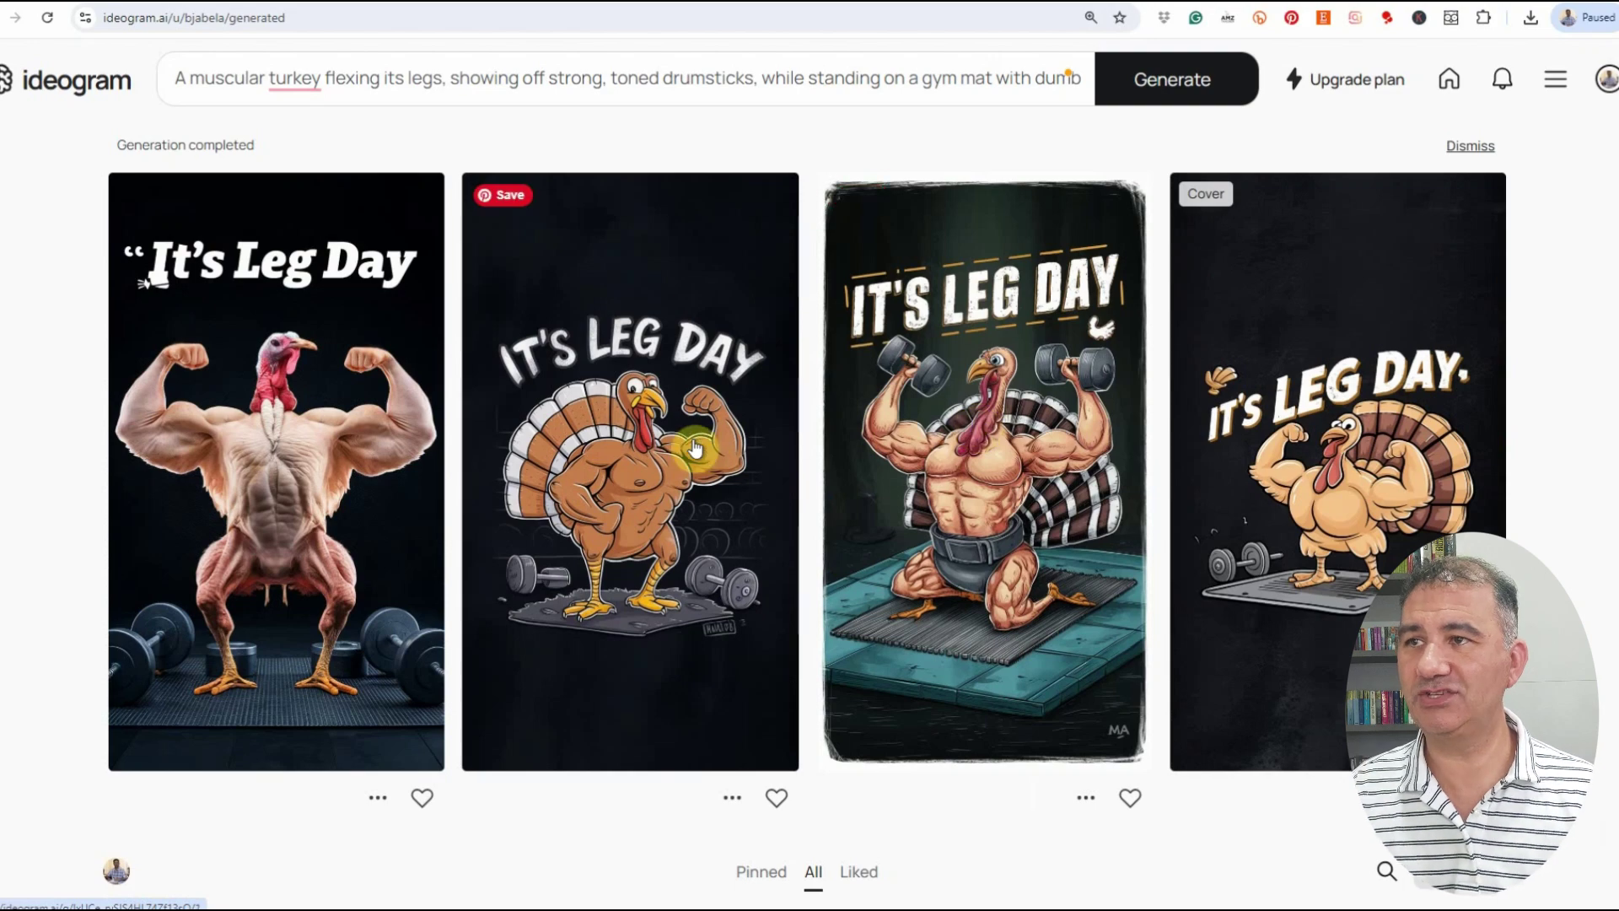
- View the "It's Leg Day" cartoon turkey with the raised arm, check its full prompt and generation settings, and return to the gallery
{"action": "left_click", "coordinate": [634, 499]}
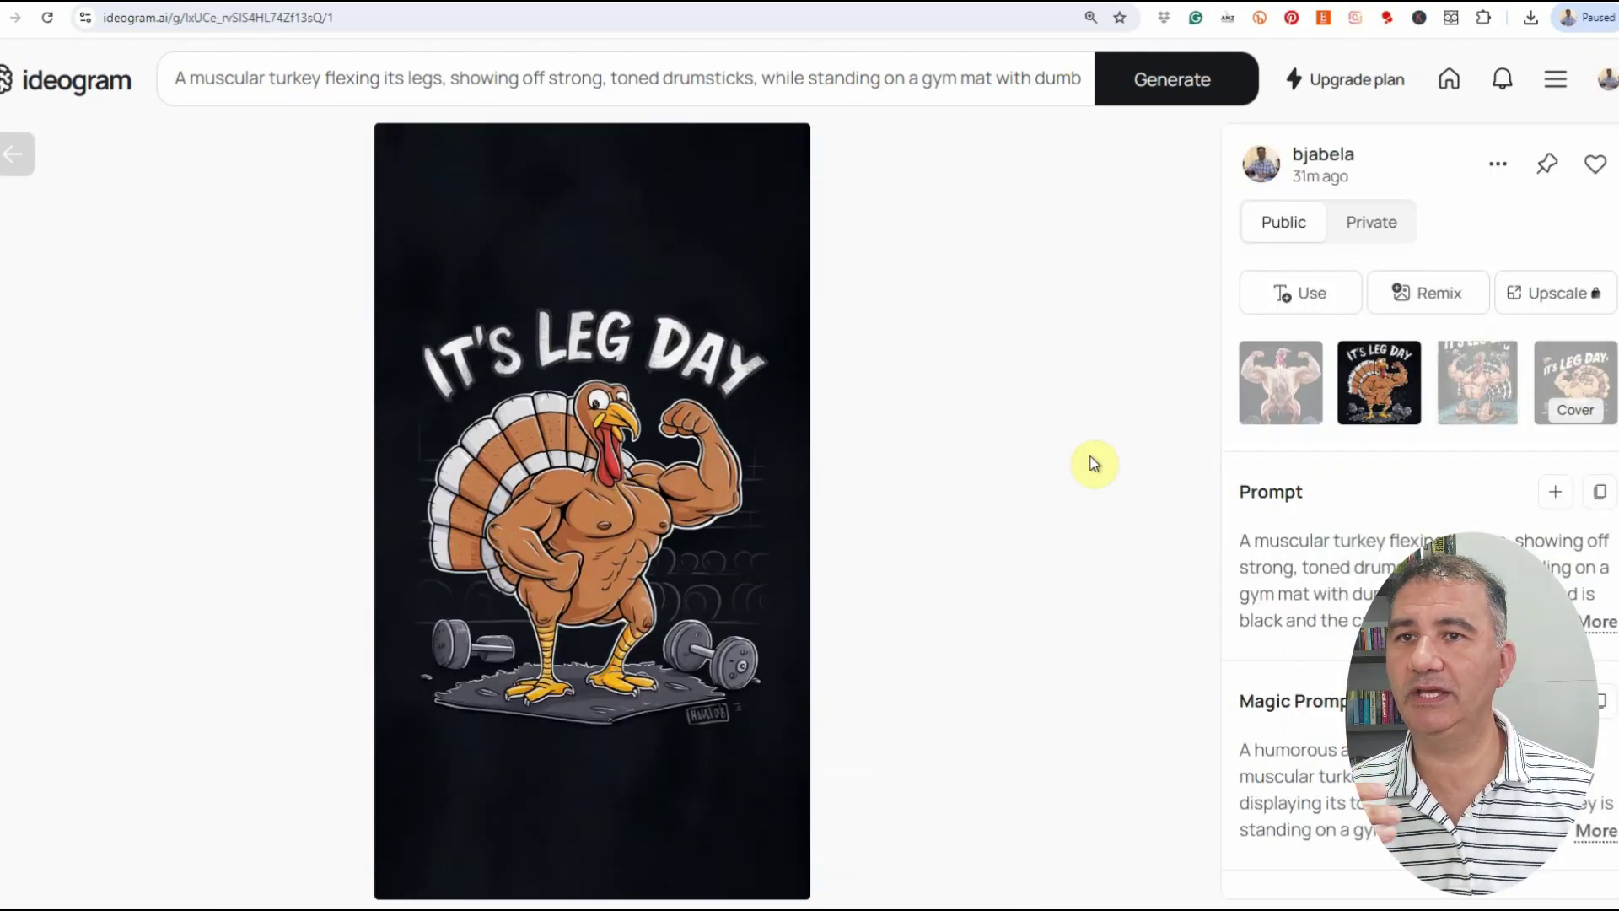
{"action": "left_click", "coordinate": [634, 78]}
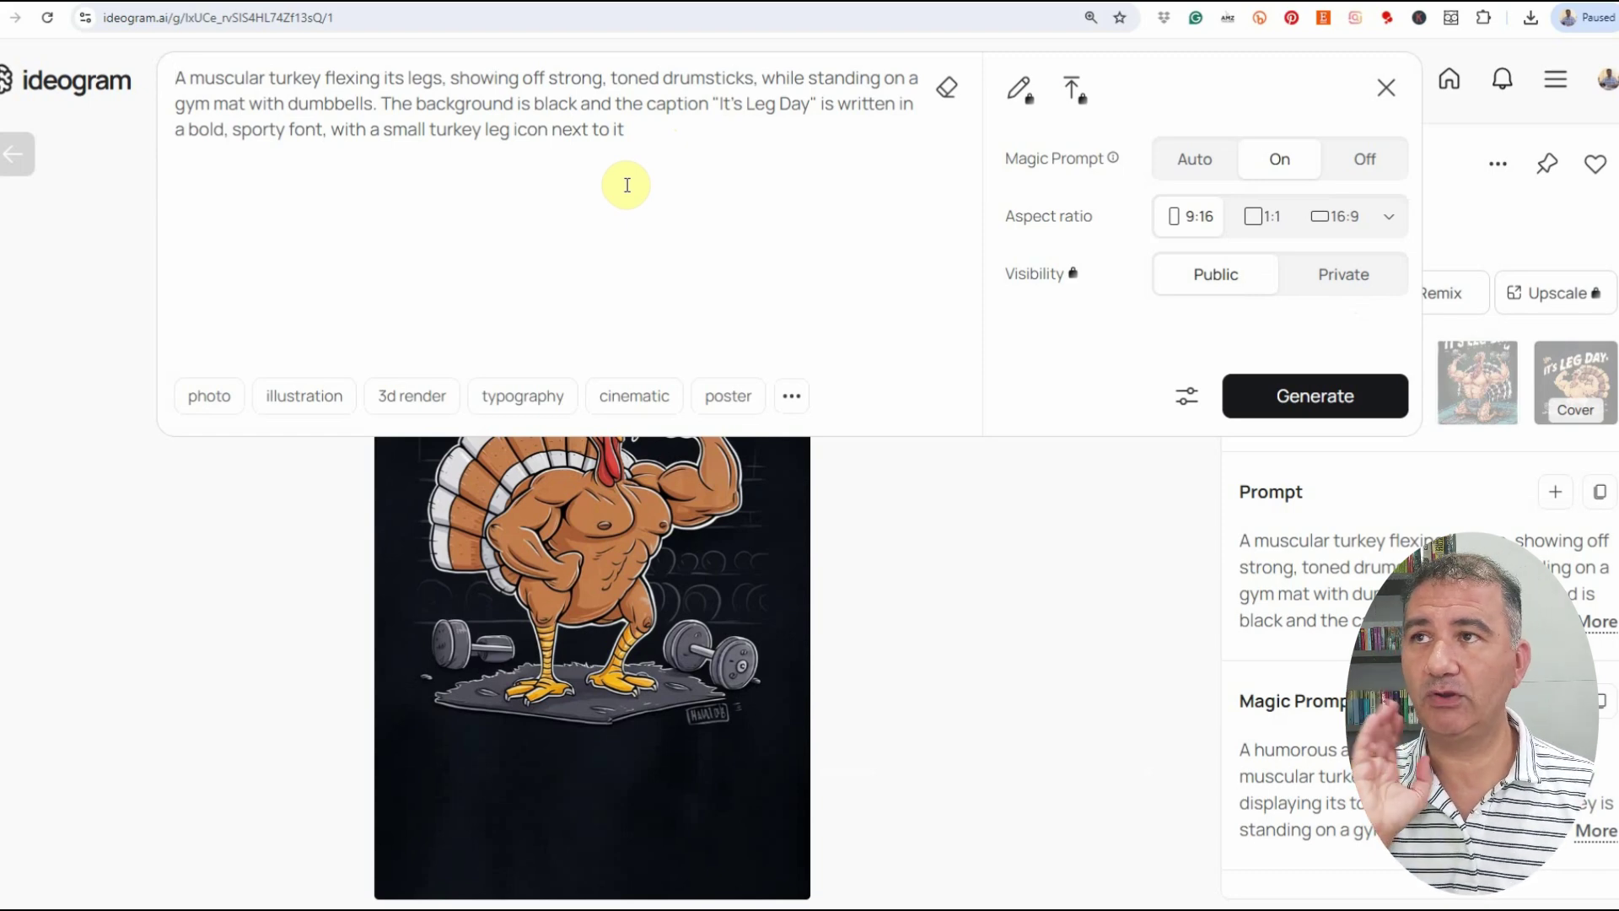
{"action": "key", "text": "Return"}
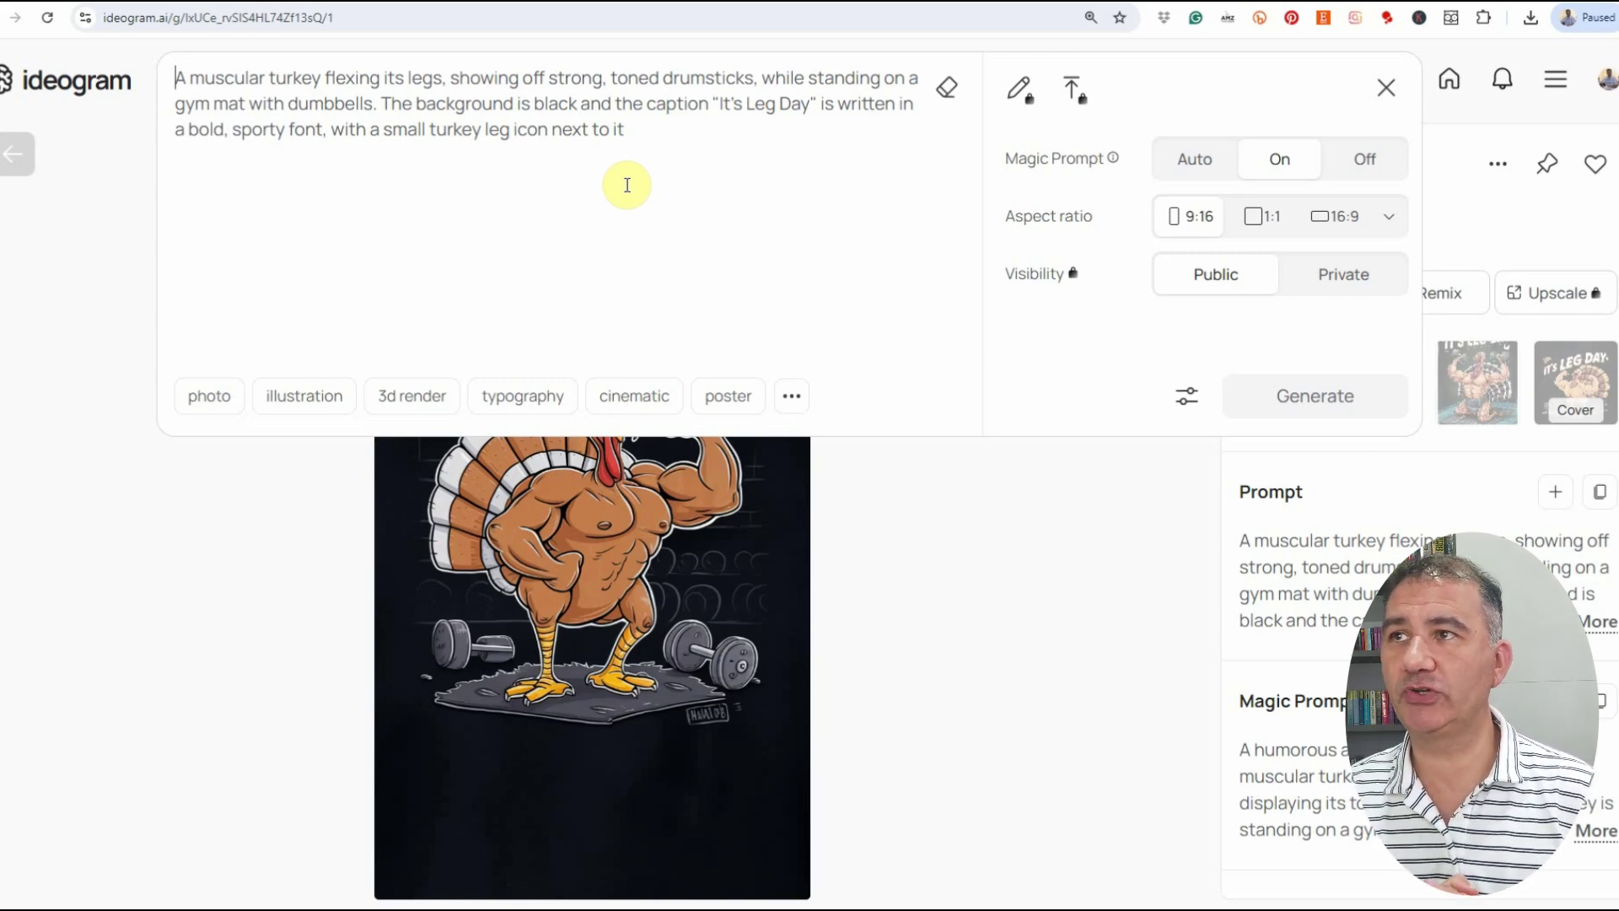
{"action": "left_click", "coordinate": [1010, 580]}
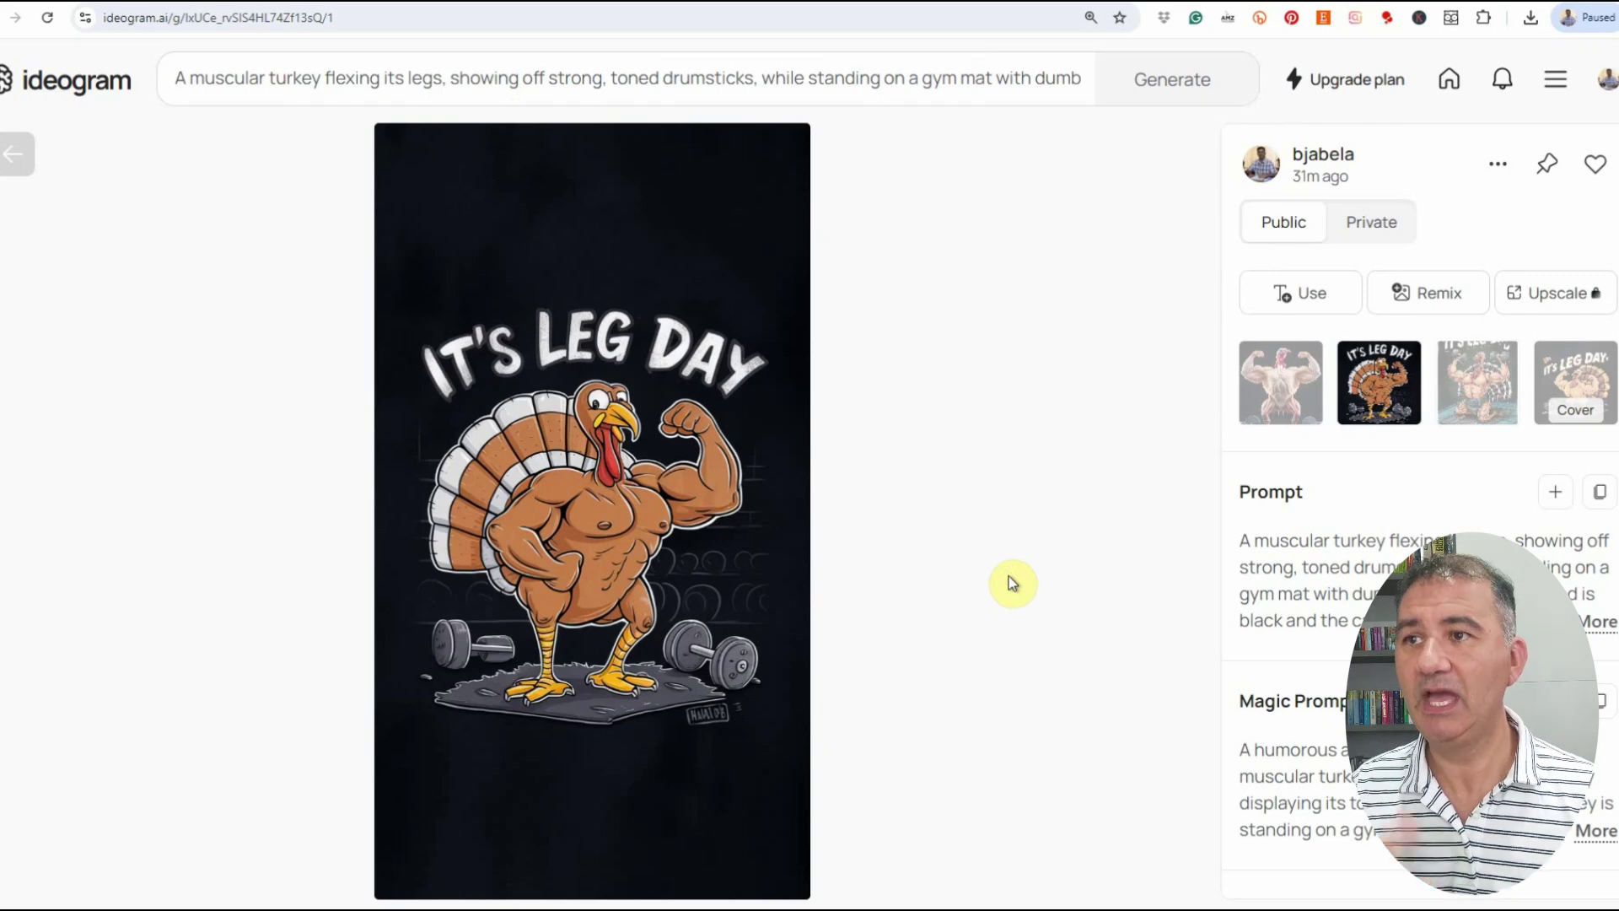
{"action": "left_click", "coordinate": [20, 164]}
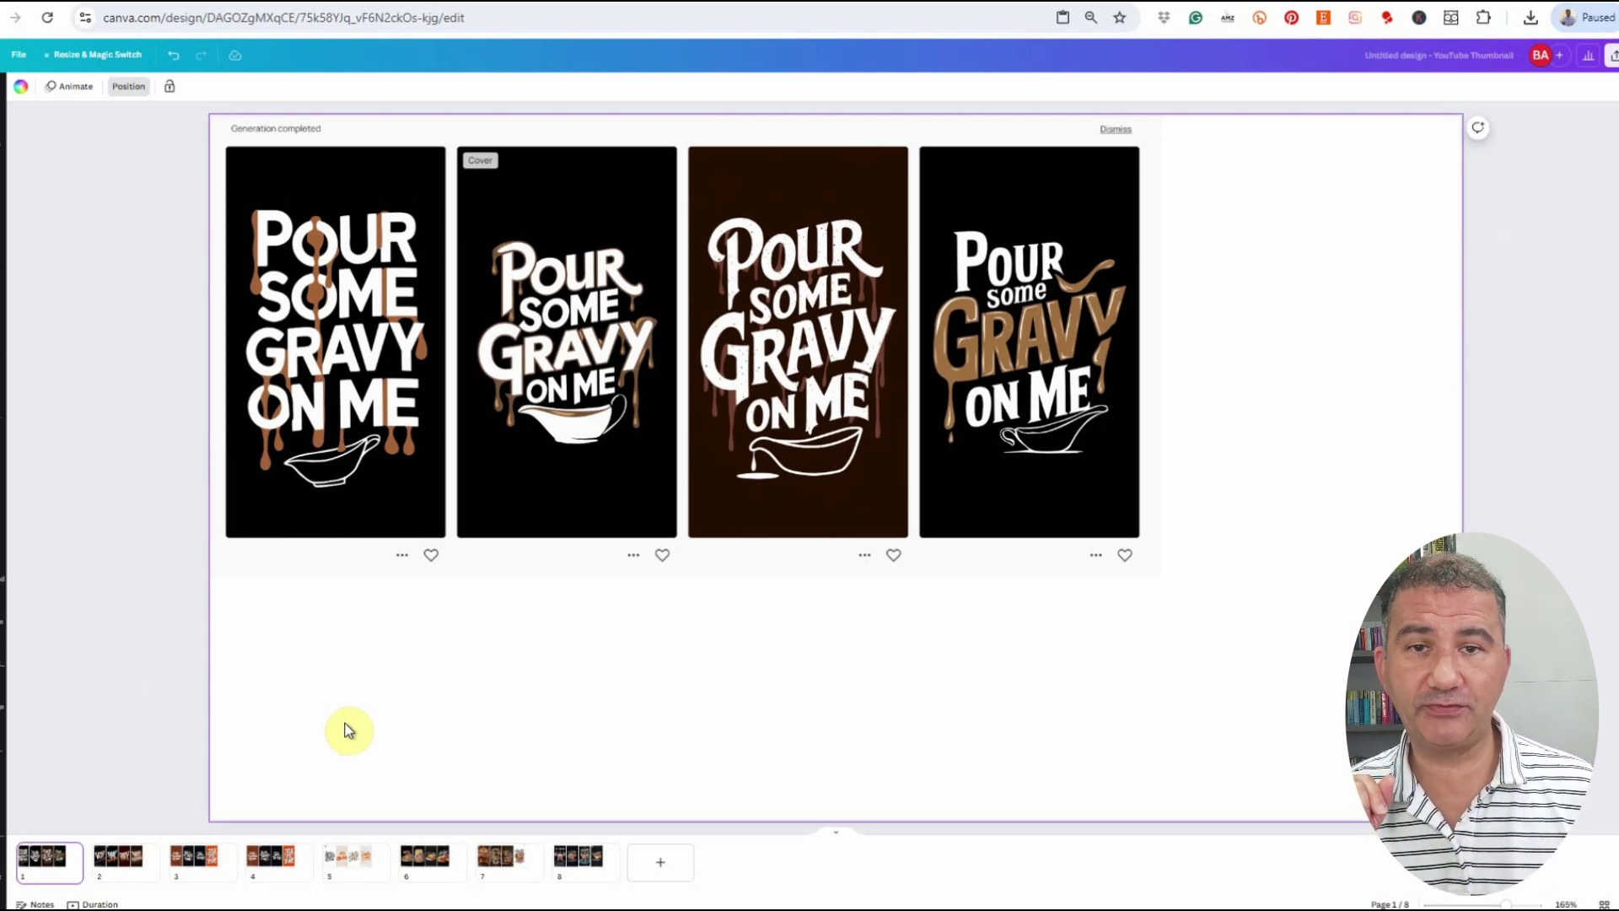
- Review the collected design screenshots on the pages of the Canva YouTube Thumbnail design, from Turkey Trot through to It's Leg Day
{"action": "left_click", "coordinate": [119, 857]}
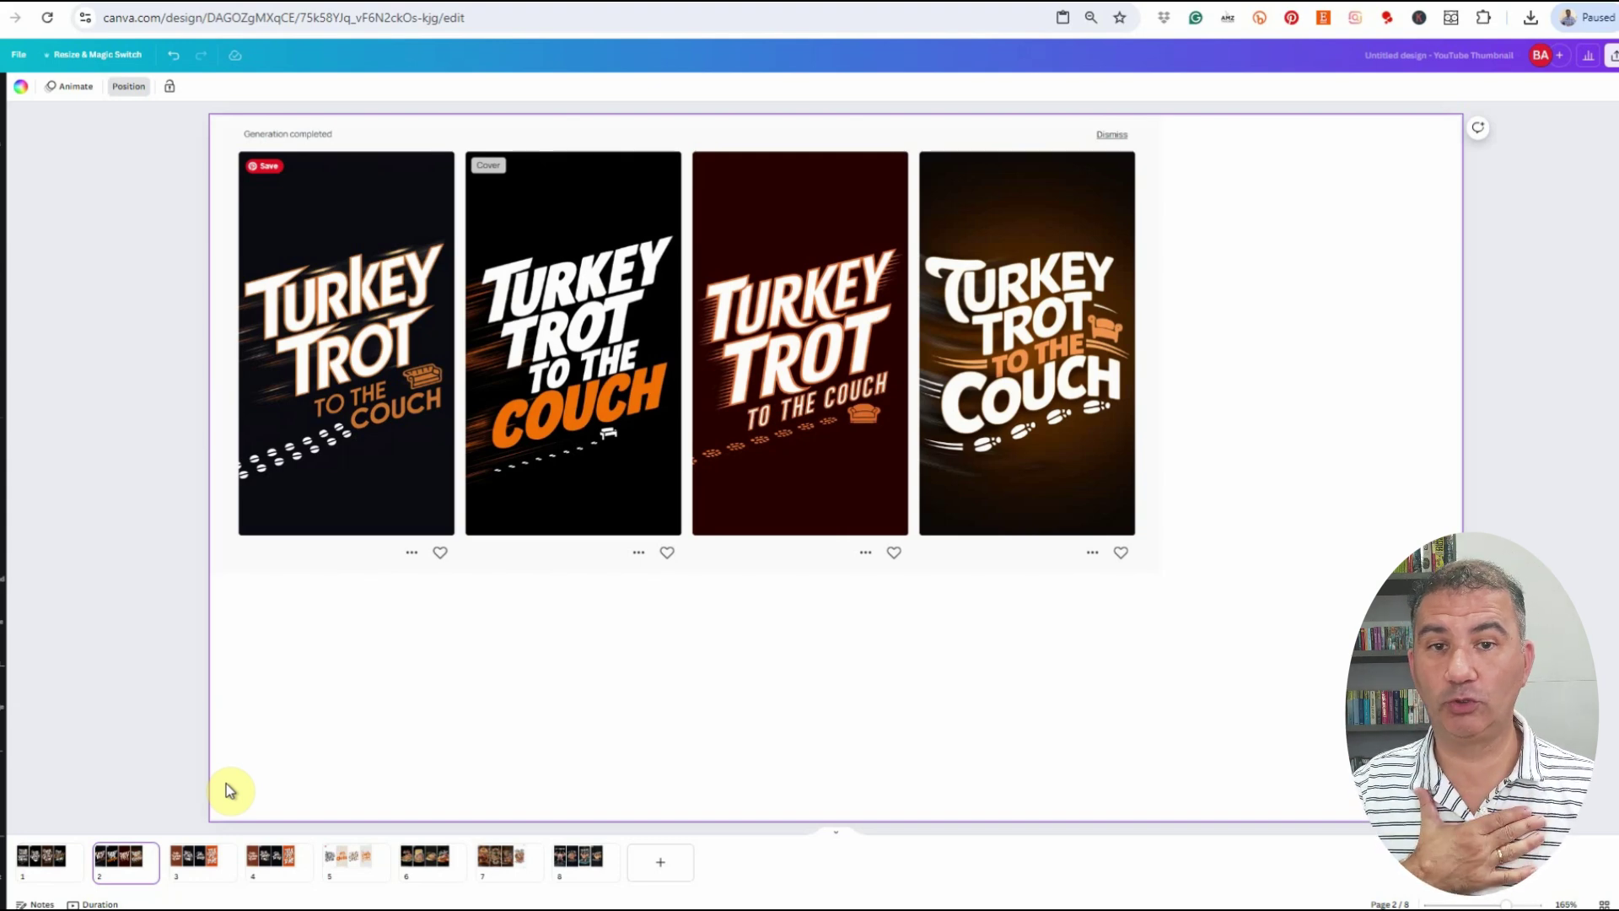
{"action": "left_click", "coordinate": [191, 854]}
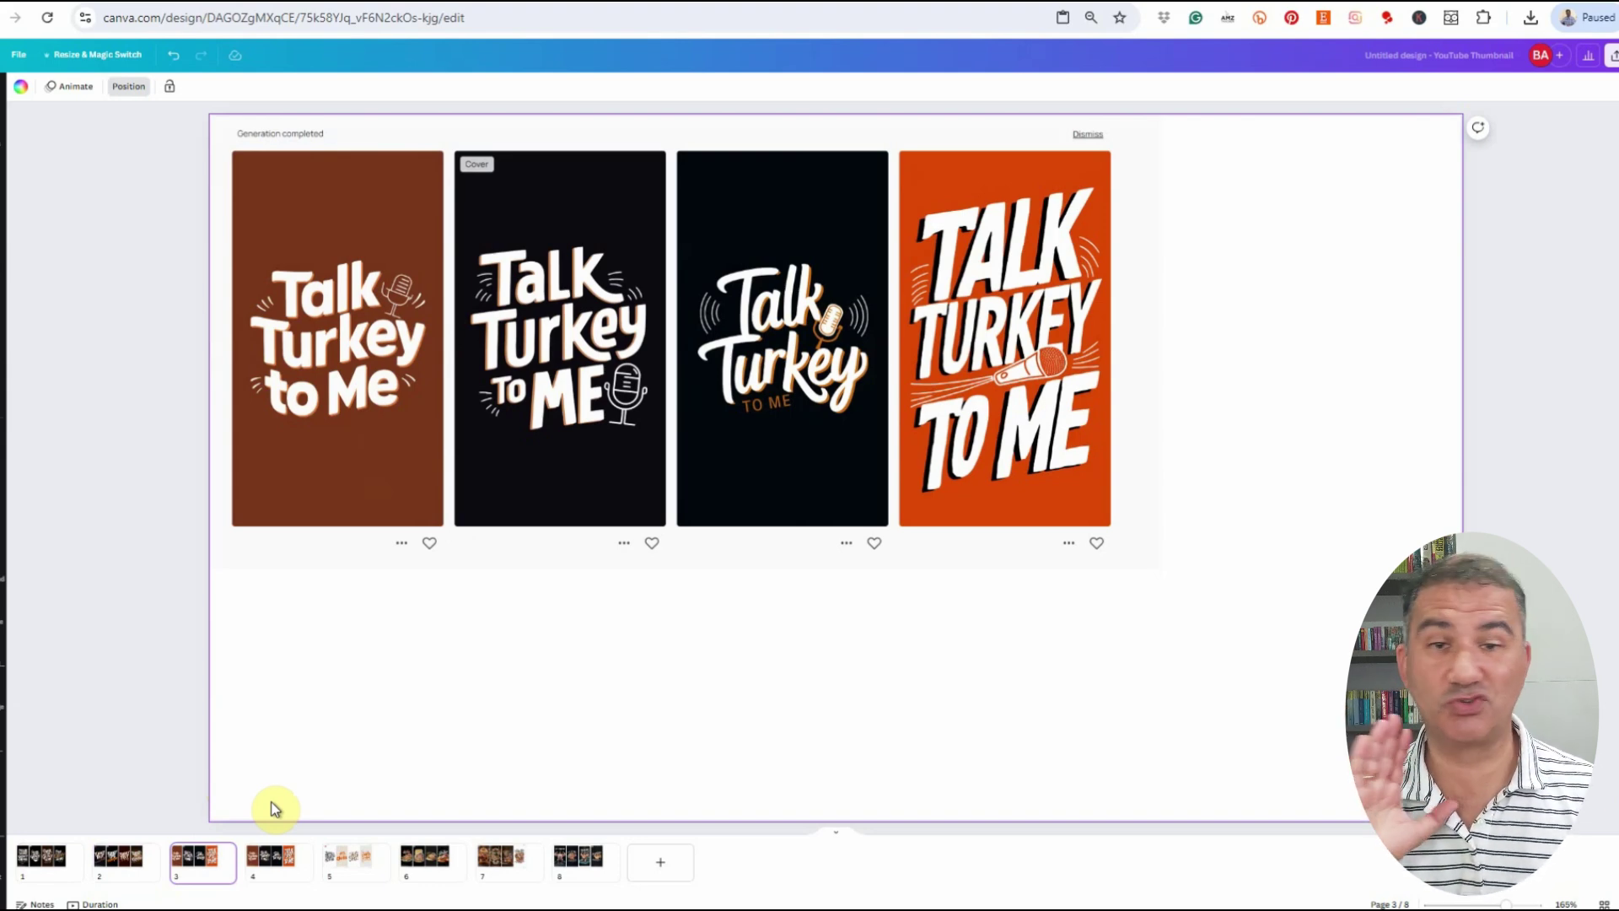
{"action": "left_click", "coordinate": [338, 868]}
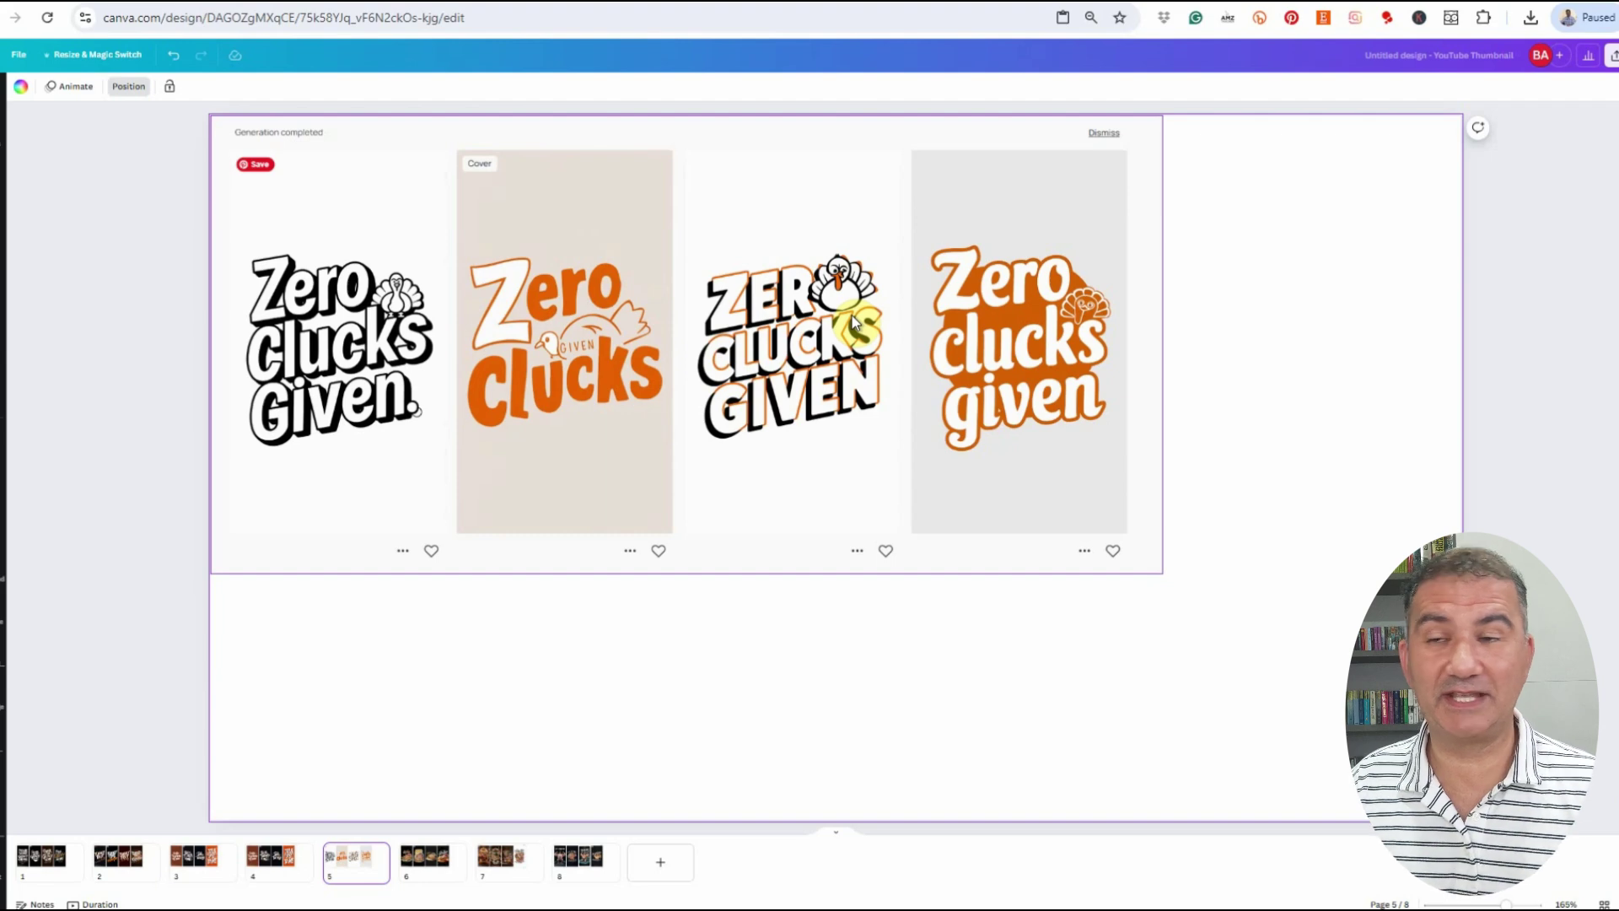
{"action": "left_click", "coordinate": [424, 866]}
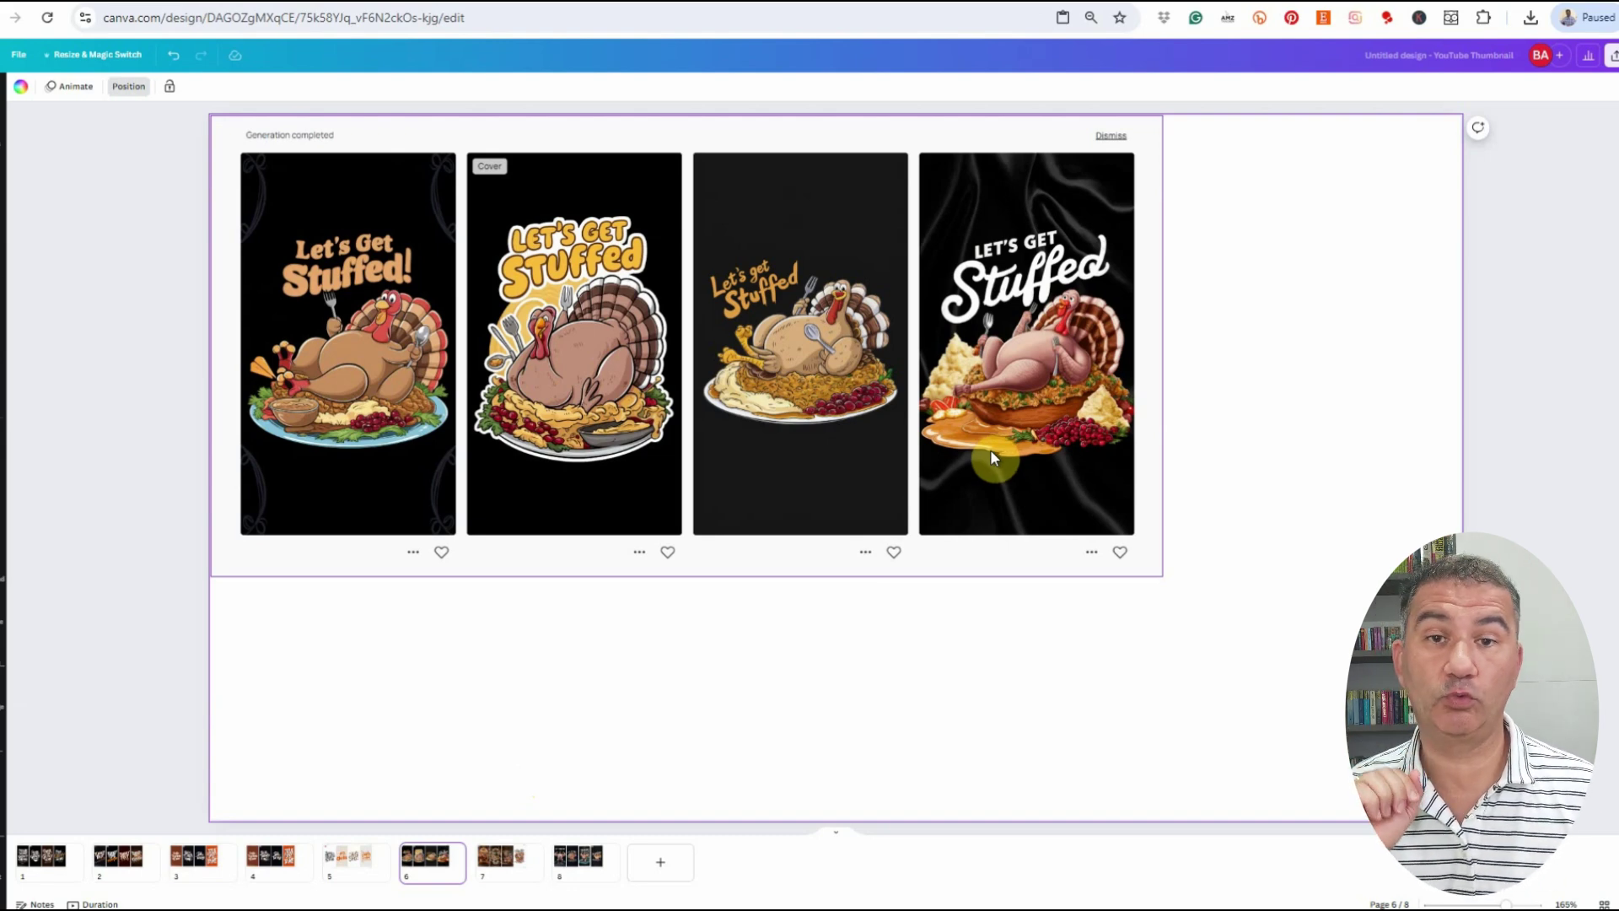
{"action": "left_click", "coordinate": [507, 868]}
{"action": "left_click", "coordinate": [578, 858]}
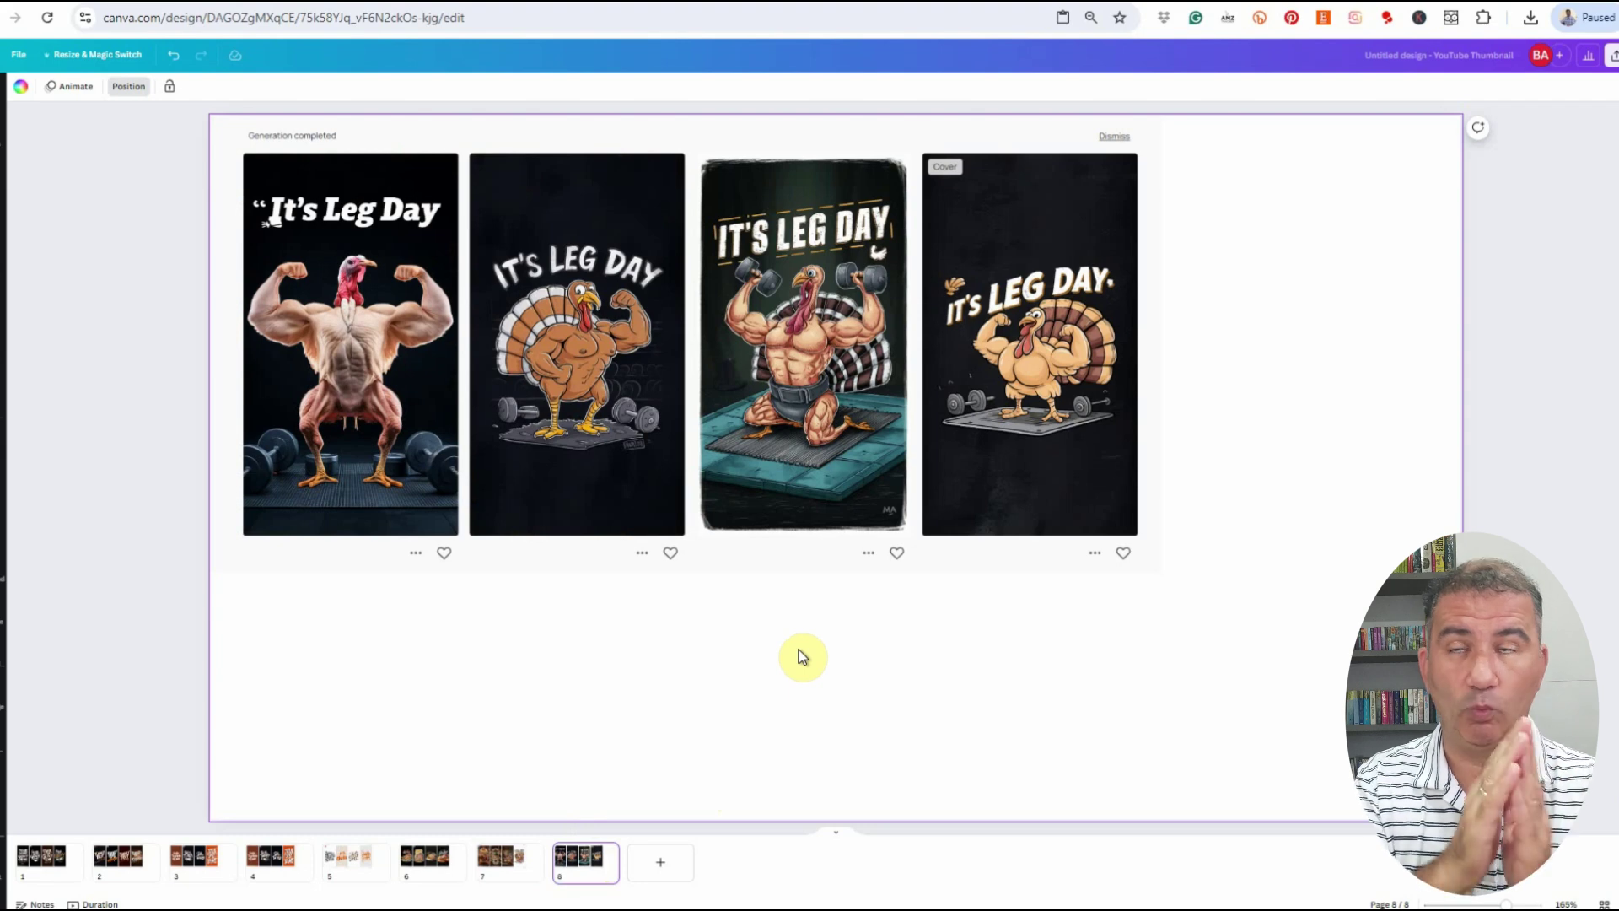
- Return to Ideogram and open the download options for the second "It's Leg Day" image
{"action": "key", "text": "ctrl+Tab"}
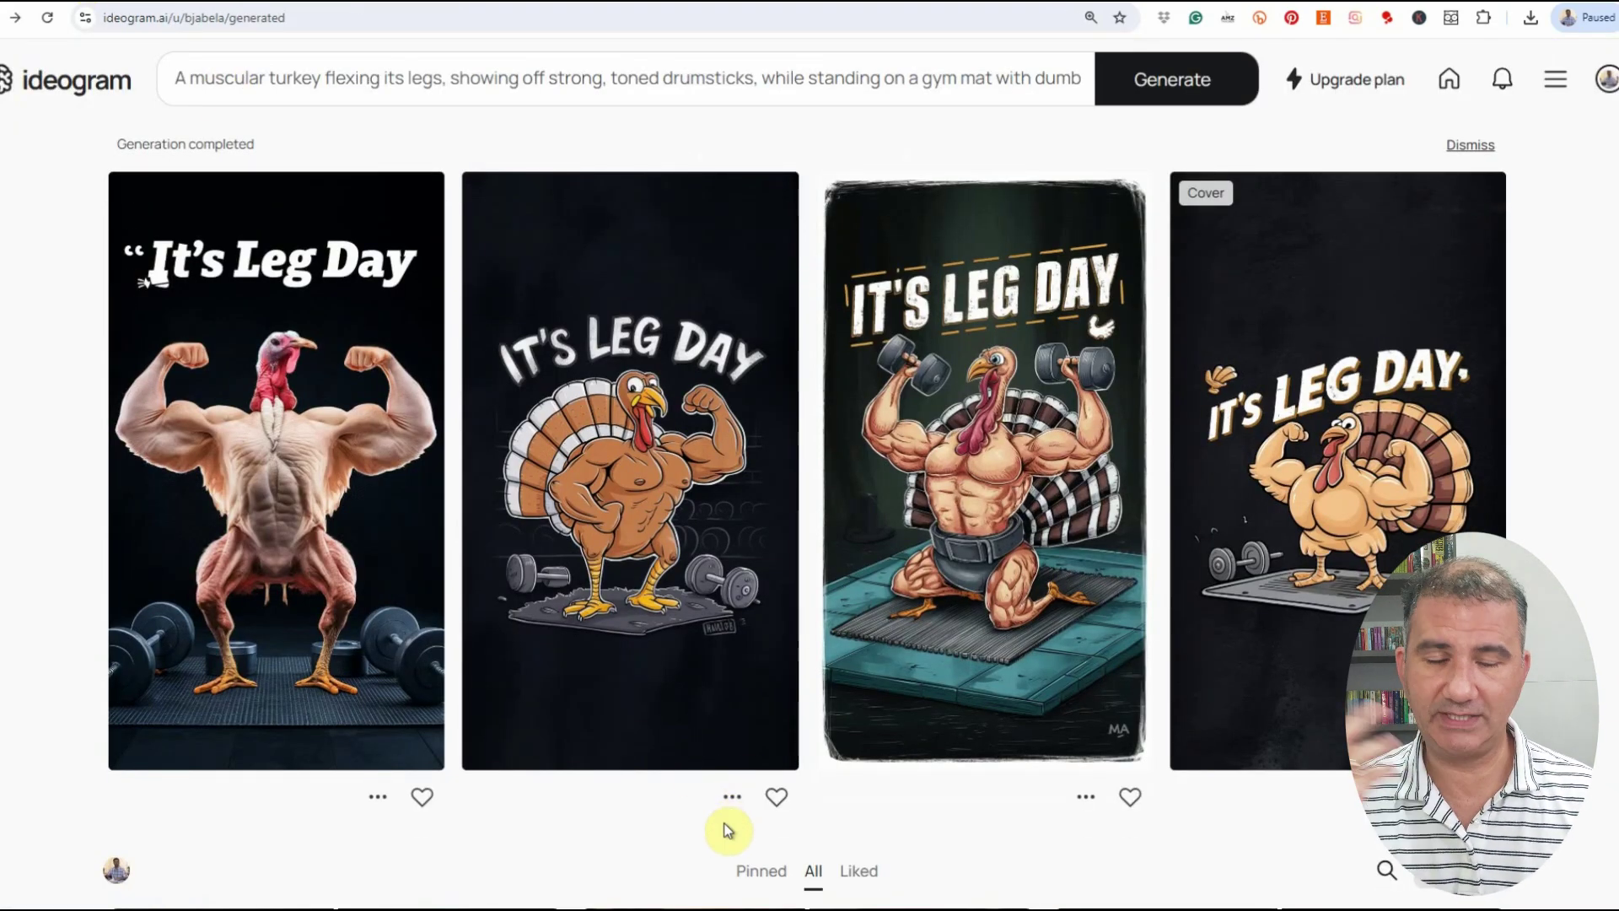
{"action": "left_click", "coordinate": [730, 797]}
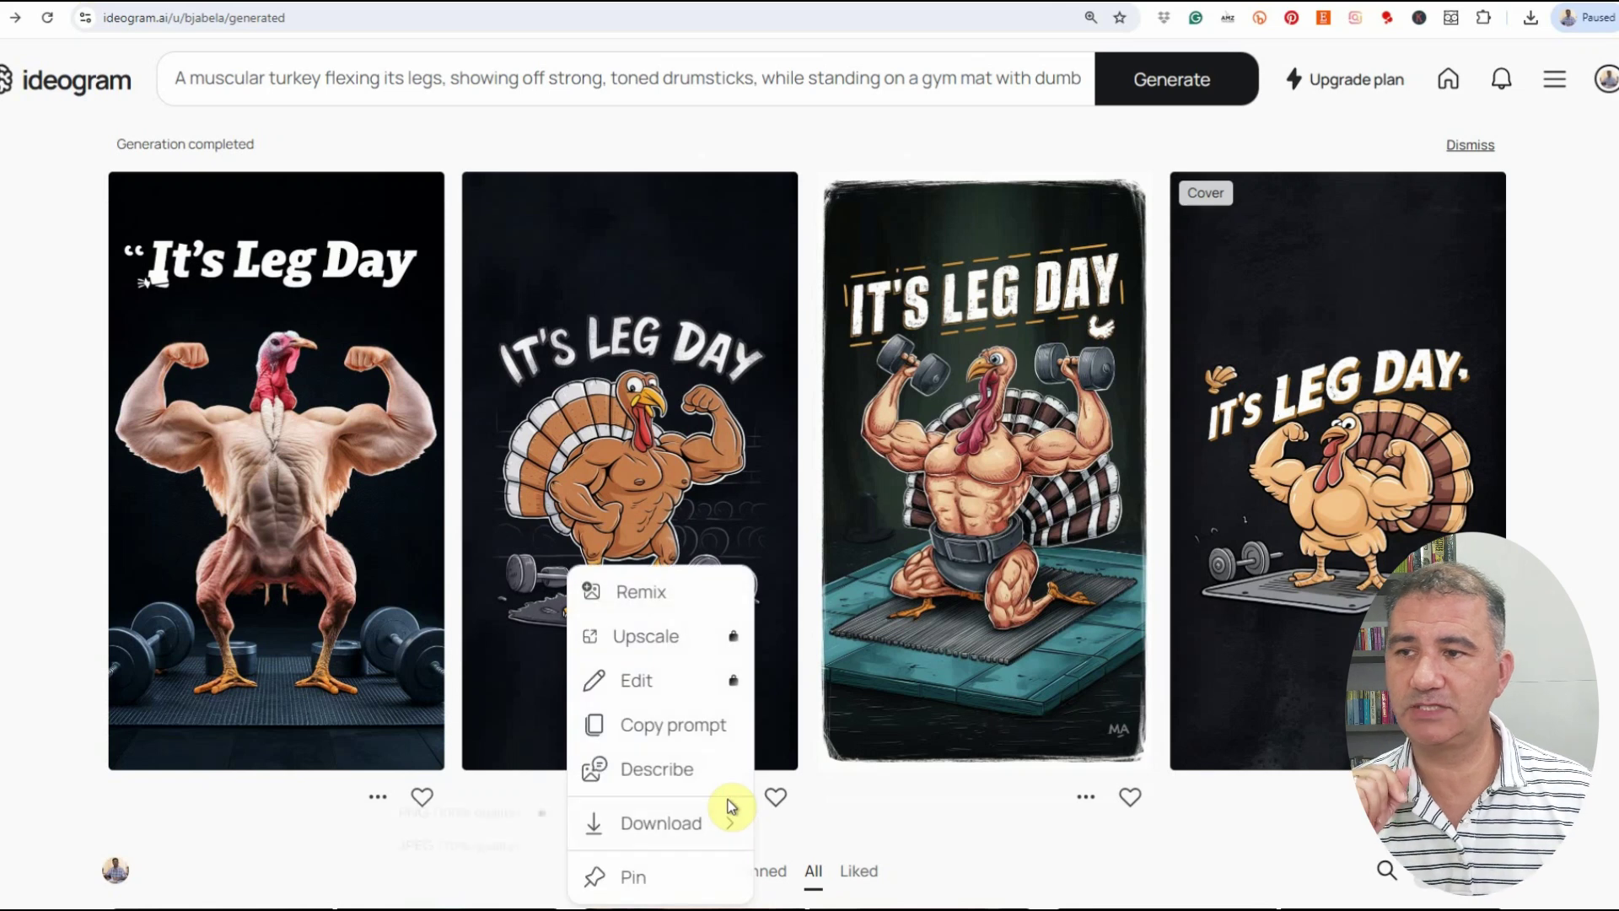
{"action": "mouse_move", "coordinate": [730, 807]}
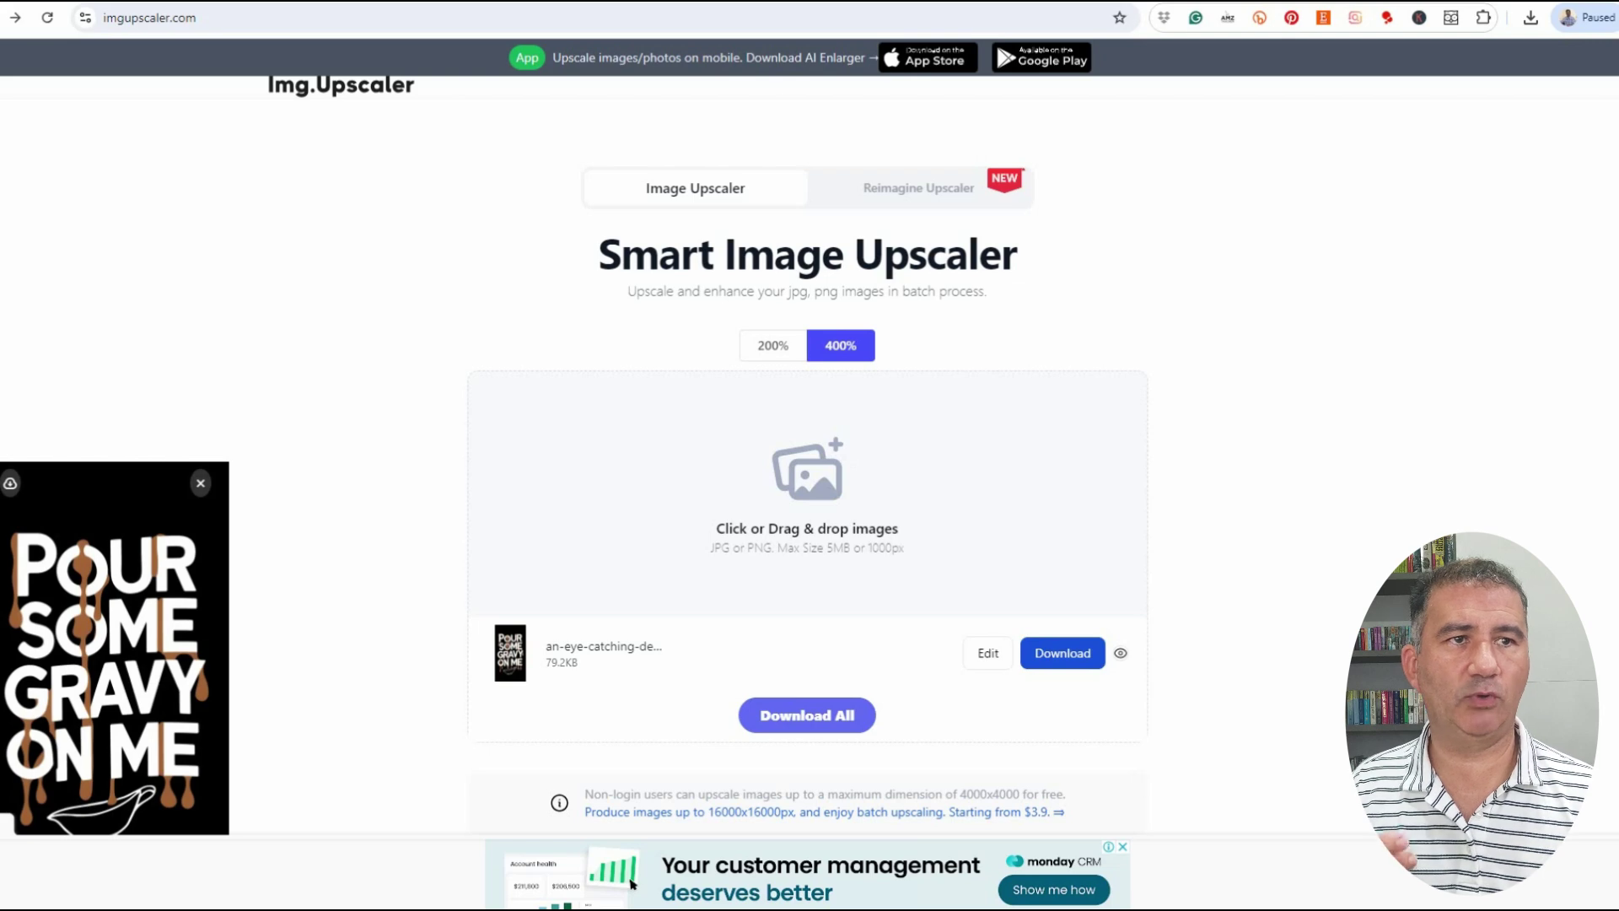
- Upscale the "Turkey Trot to the Couch" image at 400% in Img.Upscaler and download the result
{"action": "left_click_drag", "start_coordinate": [1079, 278], "coordinate": [842, 528]}
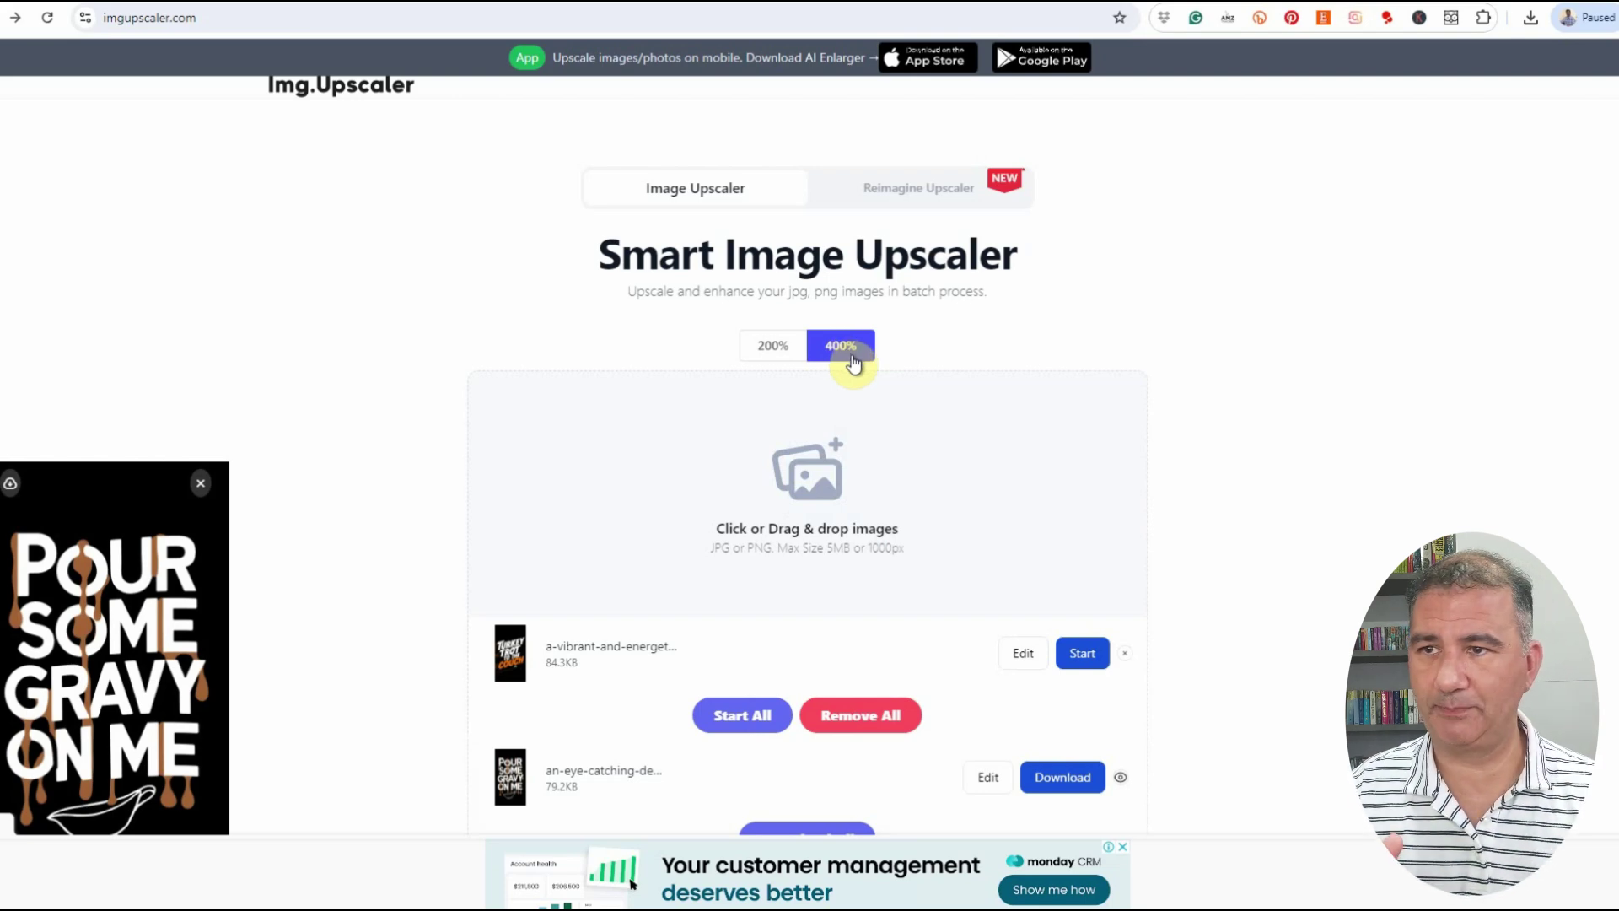
{"action": "left_click", "coordinate": [1078, 656]}
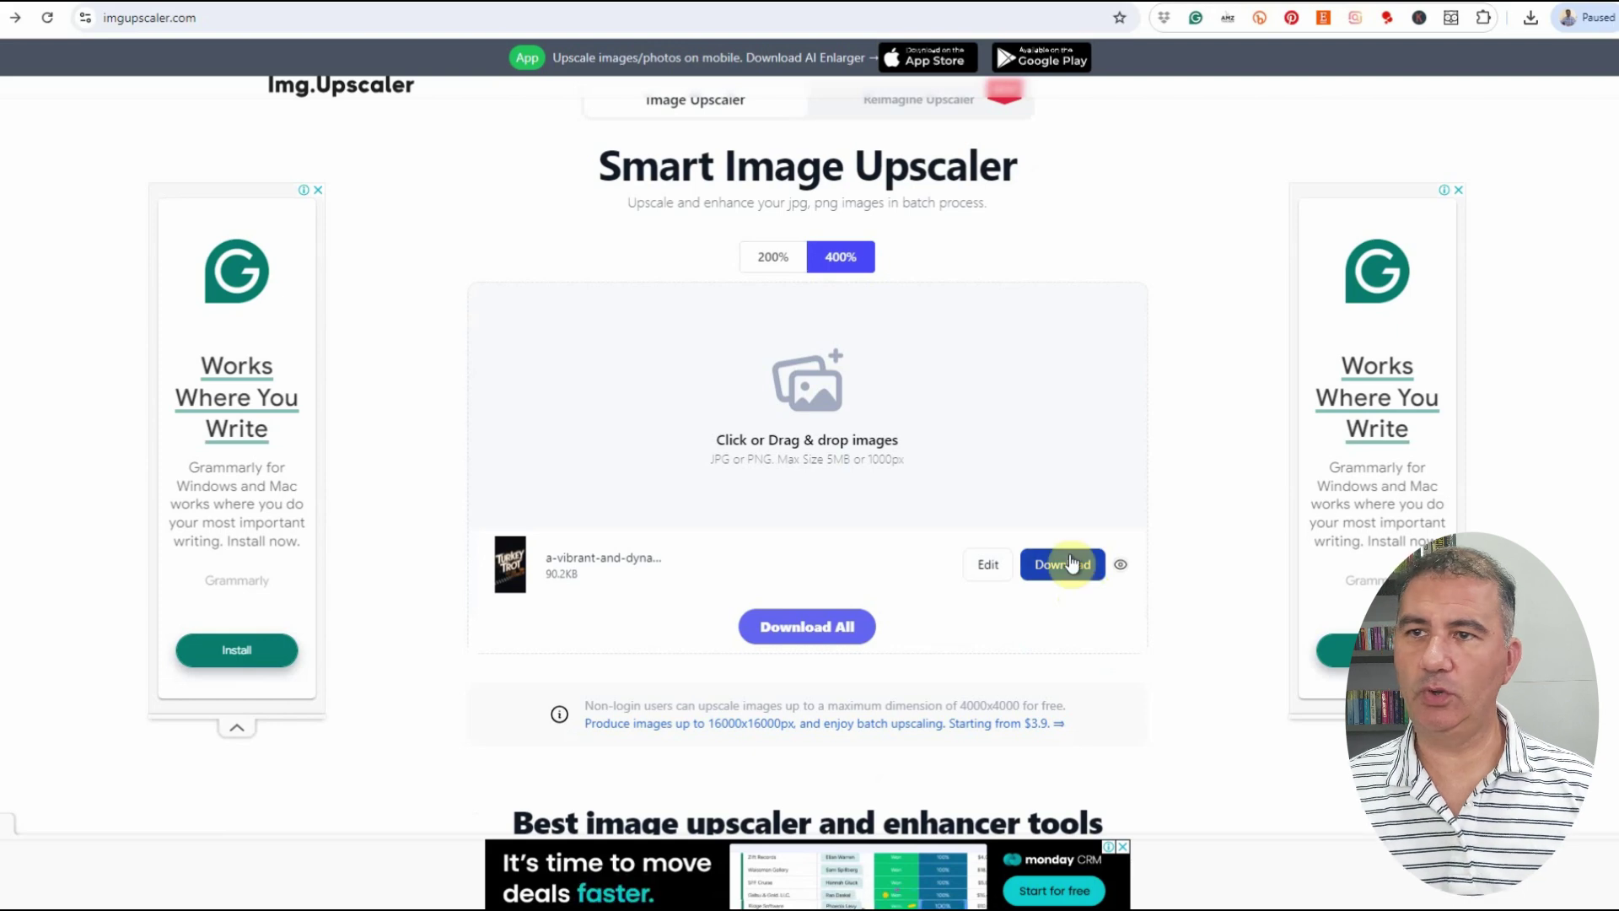
{"action": "left_click", "coordinate": [1064, 570]}
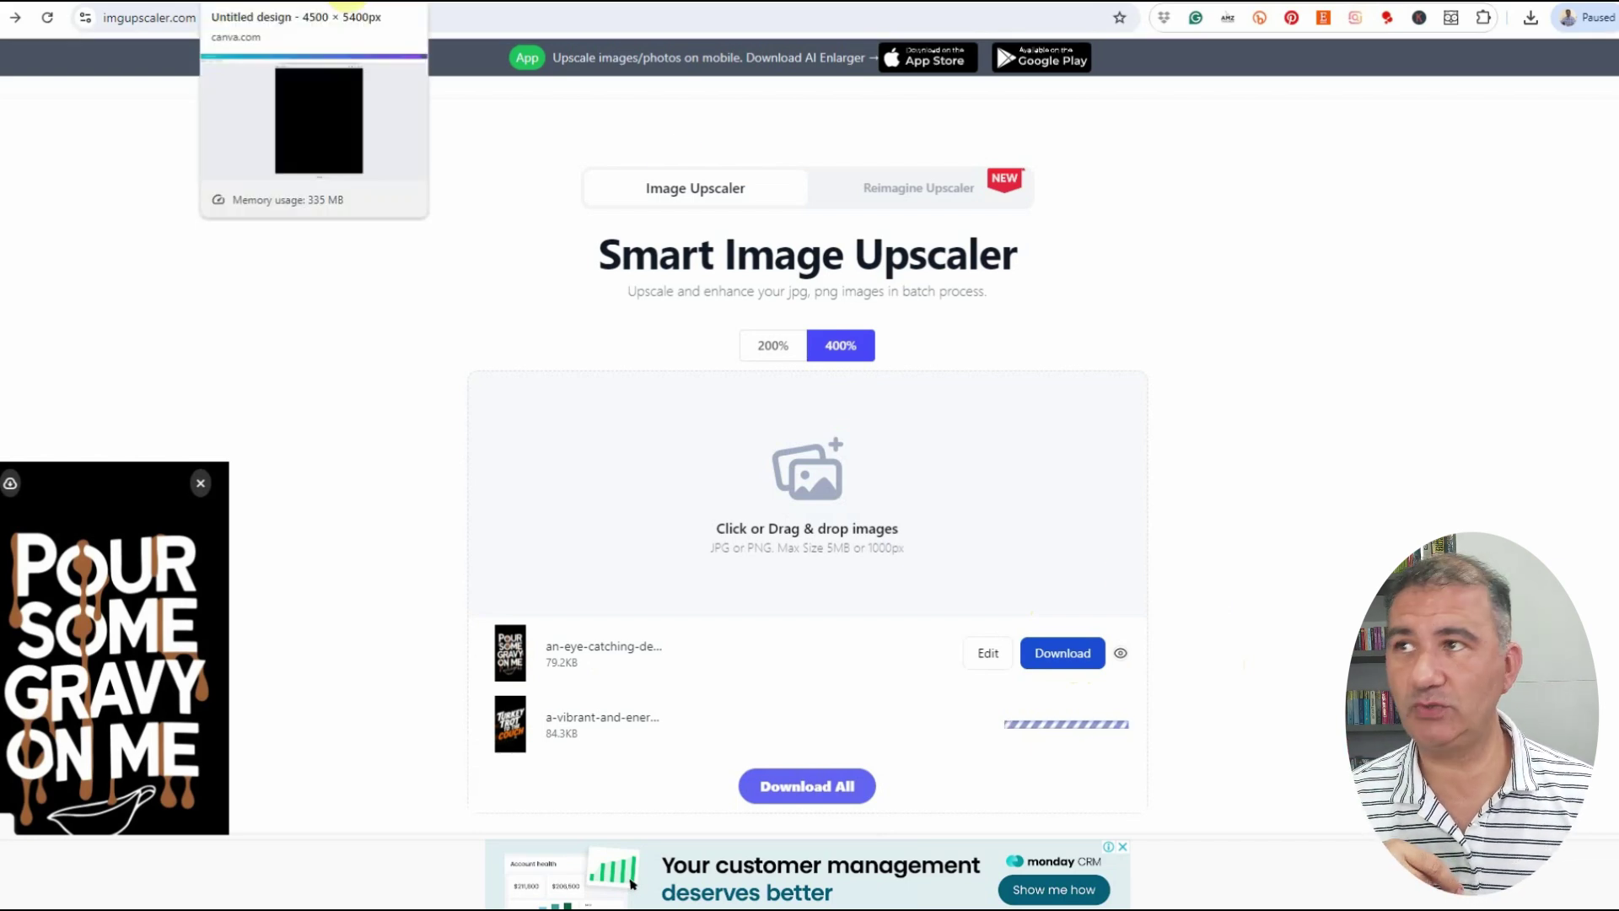
- Place the newly downloaded "Turkey Trot to the Couch" image on black page 2 of the 4500 × 5400 px Canva design
{"action": "left_click", "coordinate": [345, 2]}
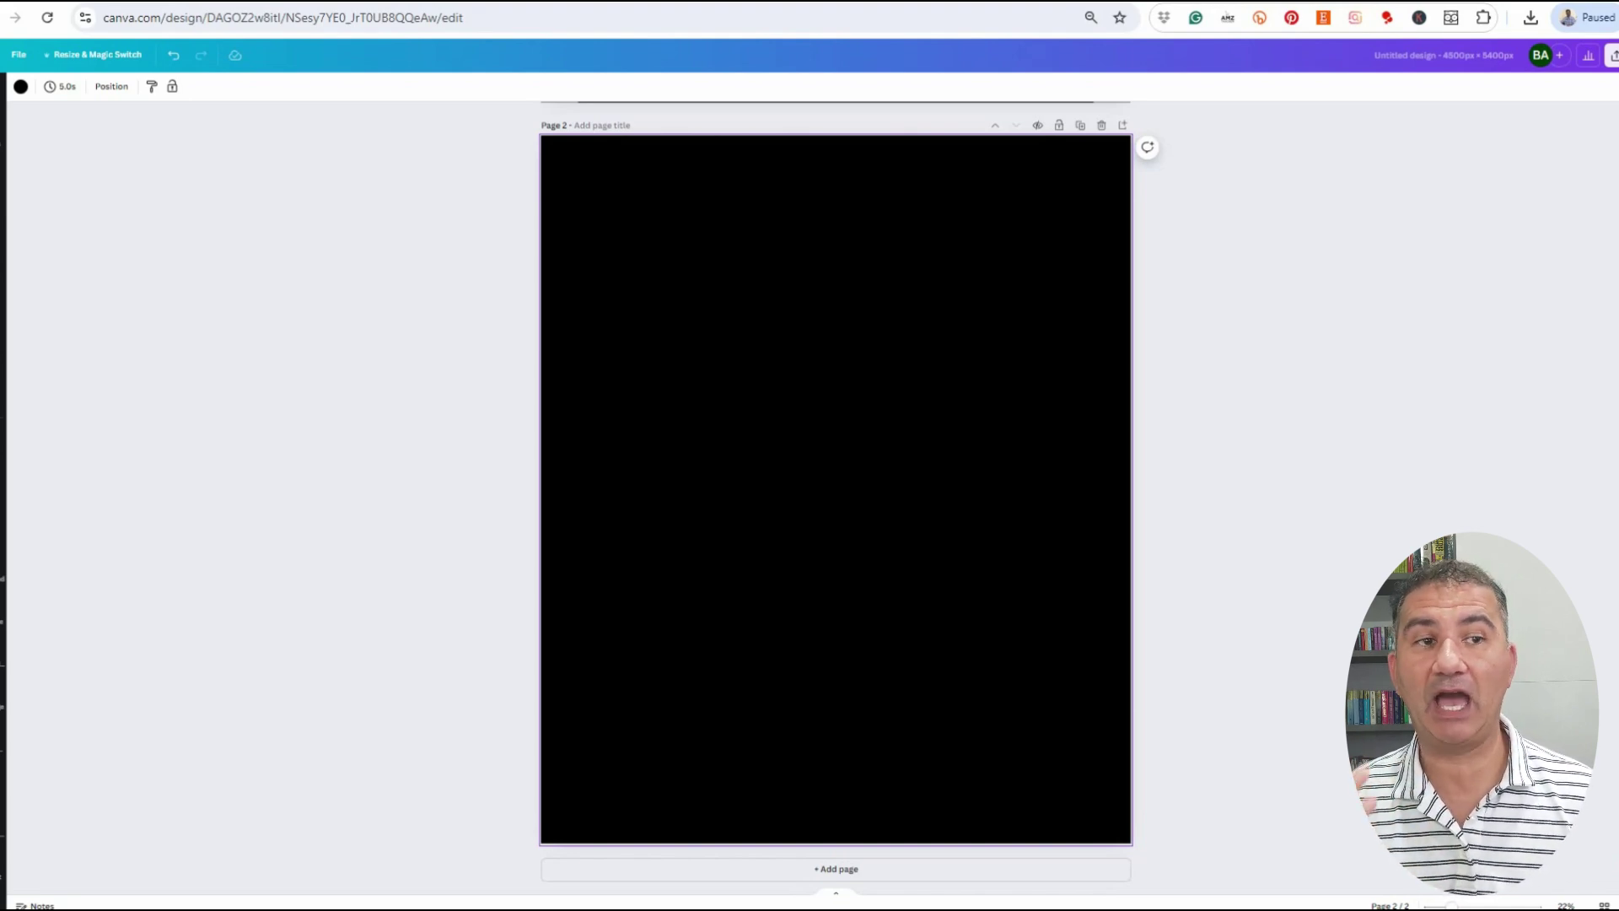
{"action": "left_click", "coordinate": [1531, 17]}
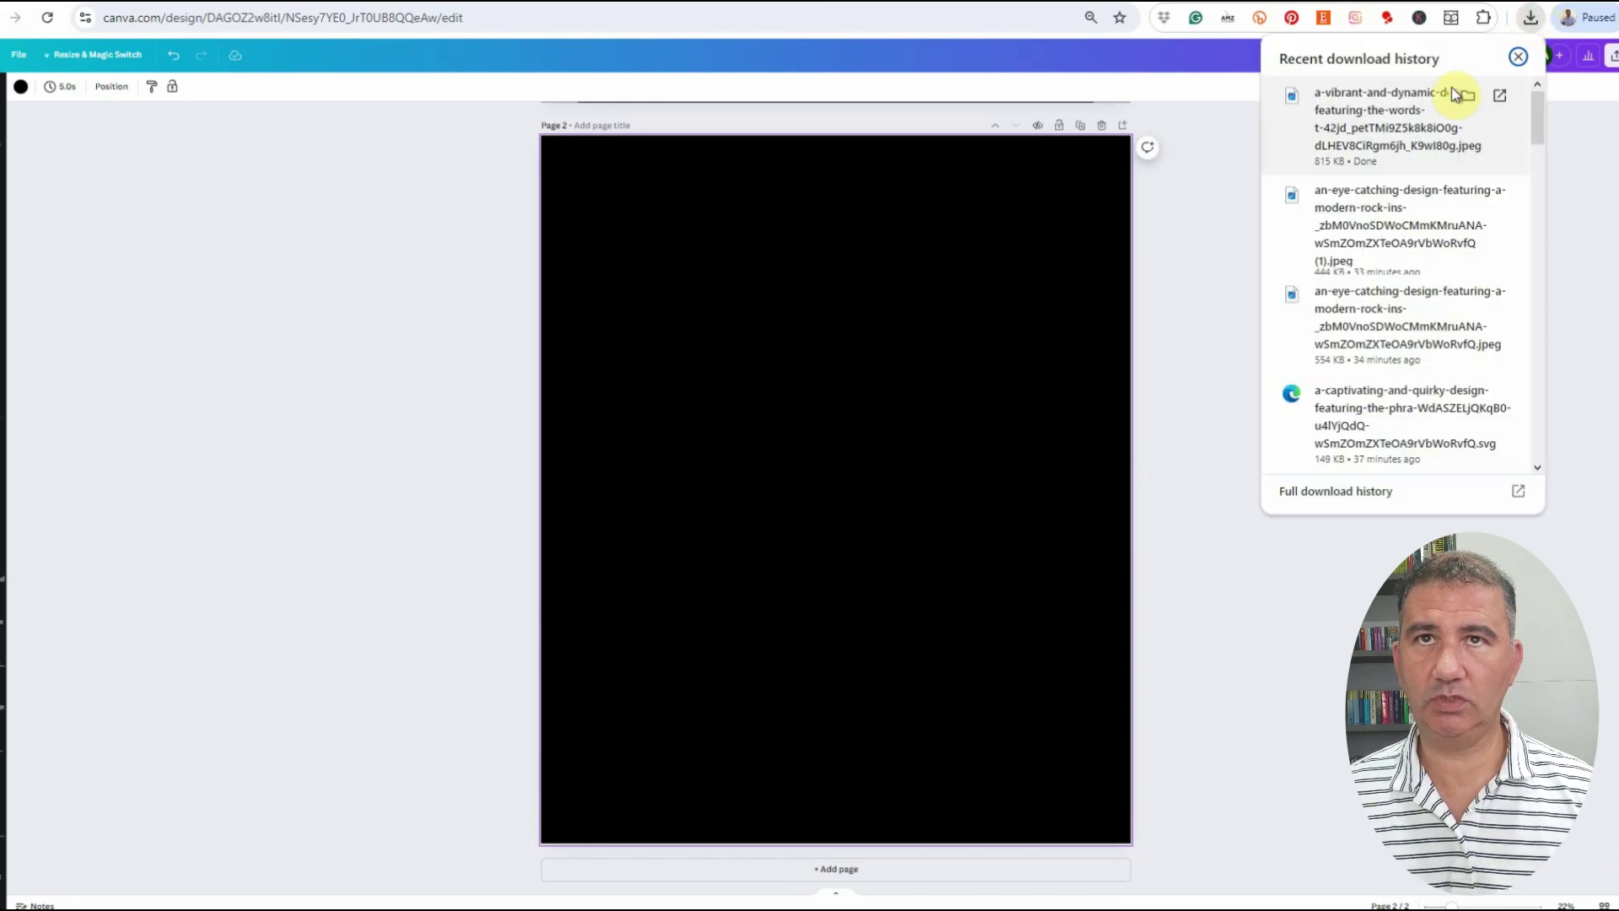
{"action": "left_click_drag", "start_coordinate": [1409, 108], "coordinate": [867, 386]}
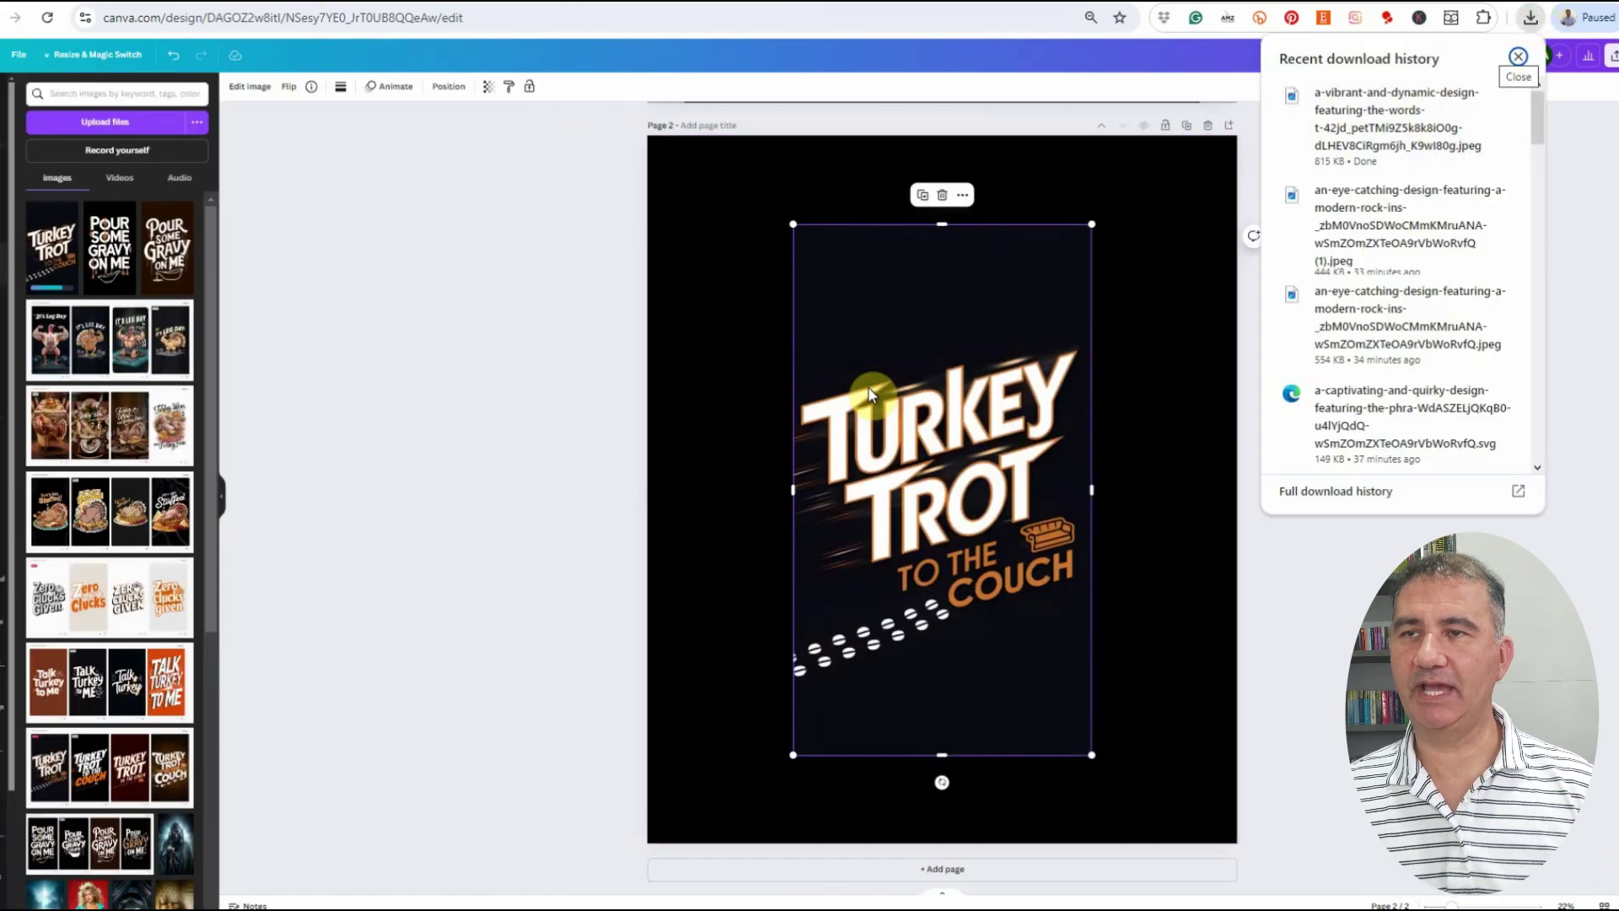
{"action": "left_click", "coordinate": [221, 495]}
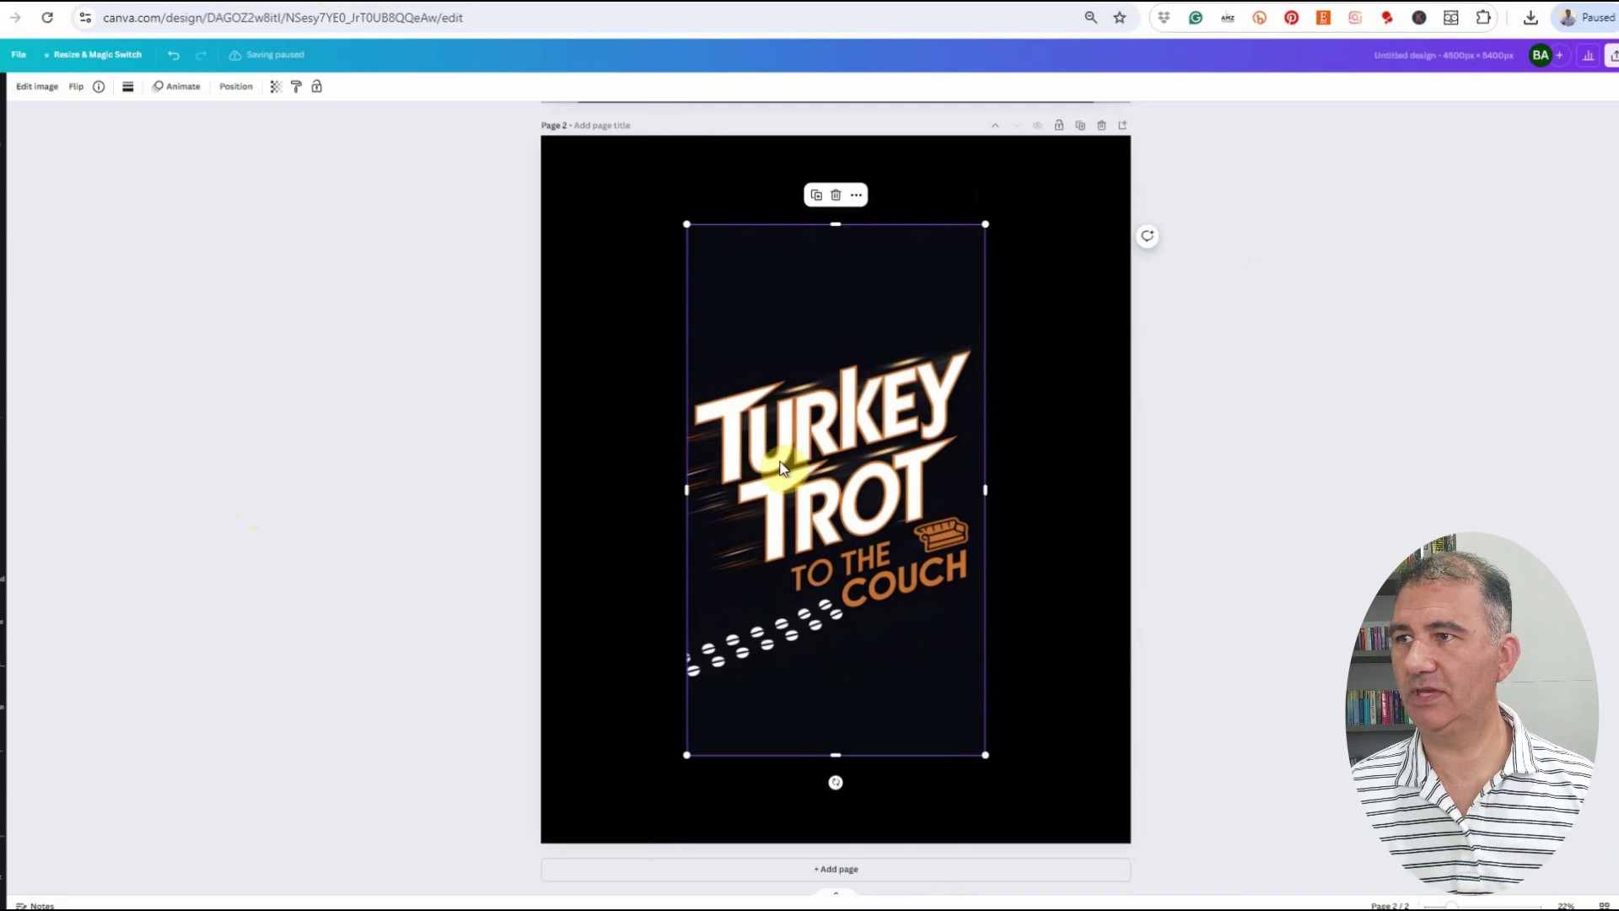
- Enlarge the Turkey Trot image from the page's upper-left corner to the full page height and remove its background
{"action": "left_click_drag", "start_coordinate": [817, 503], "coordinate": [675, 419]}
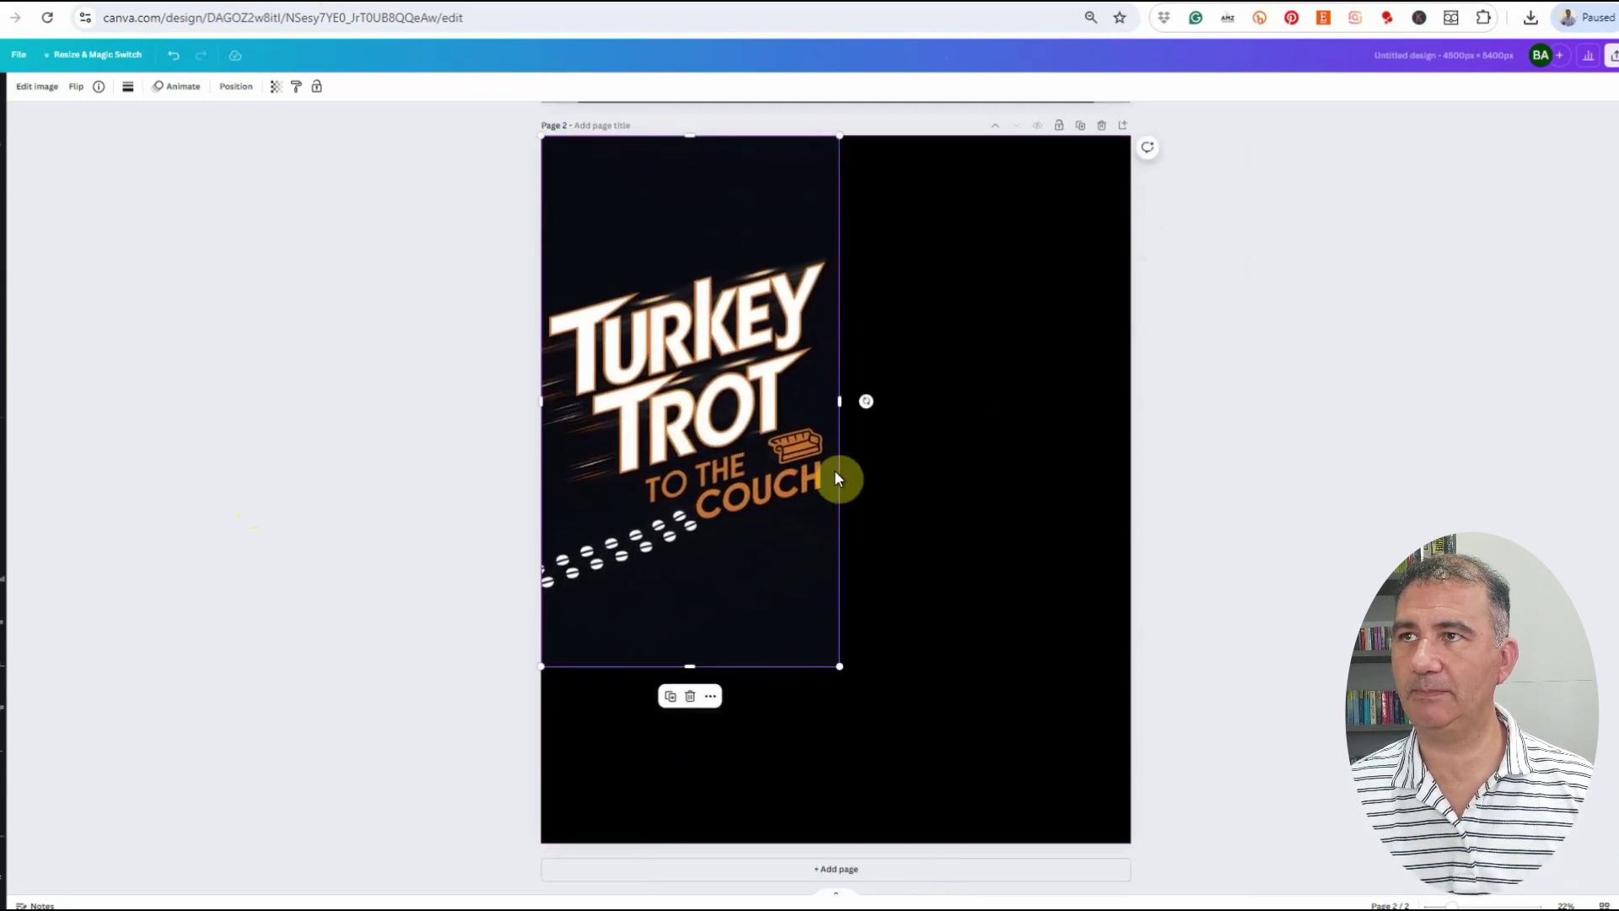
{"action": "left_click_drag", "start_coordinate": [838, 666], "coordinate": [945, 838]}
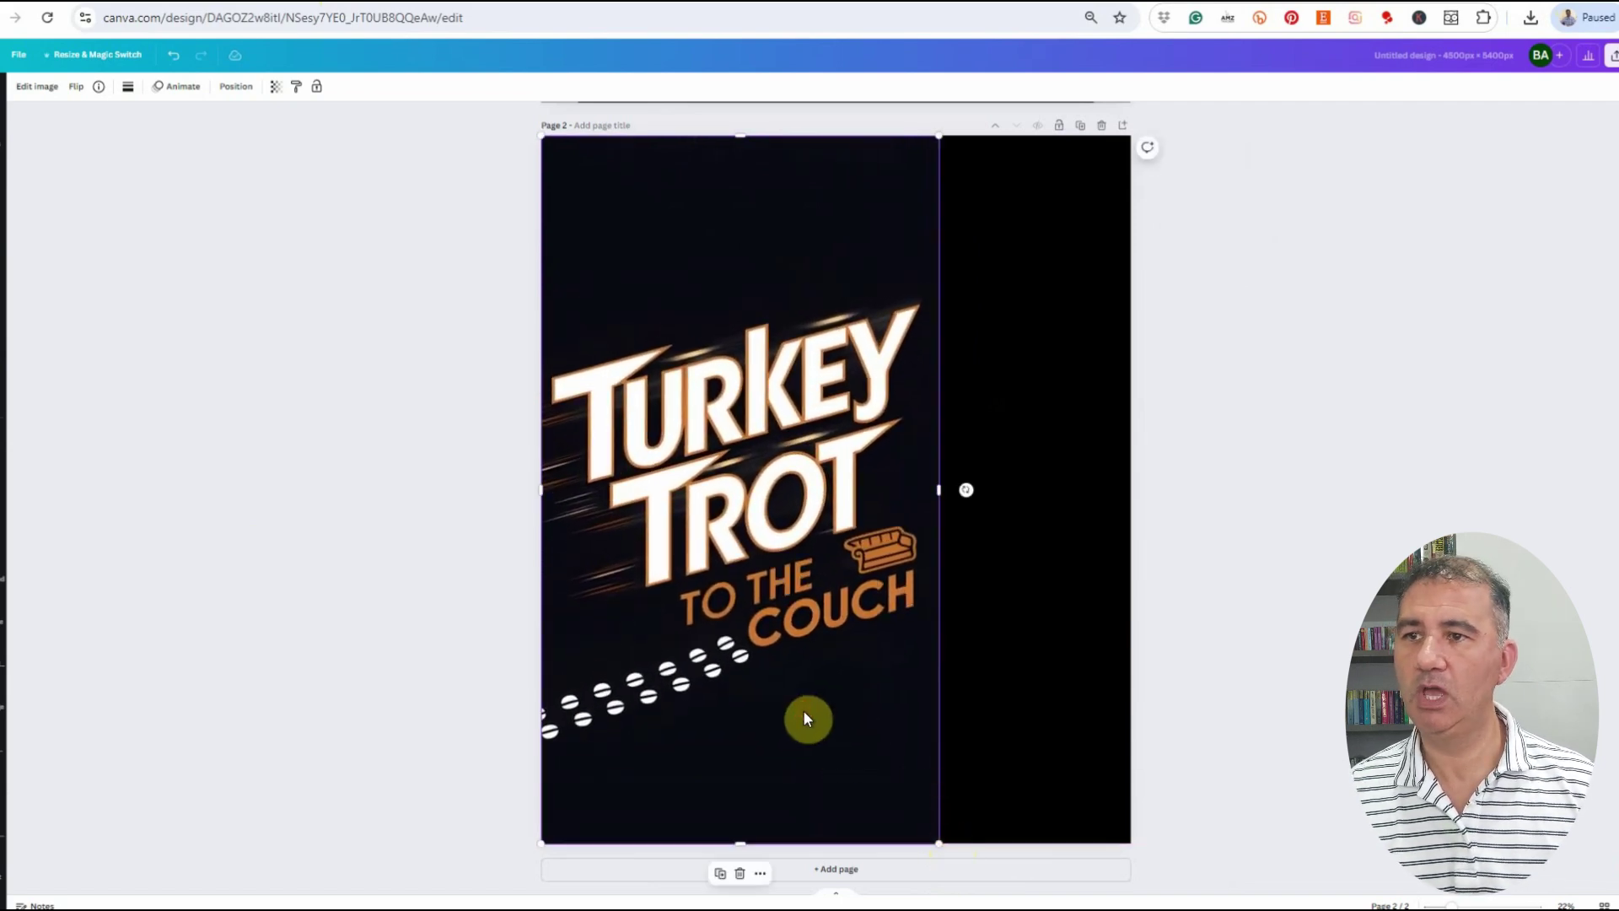
{"action": "left_click", "coordinate": [38, 86]}
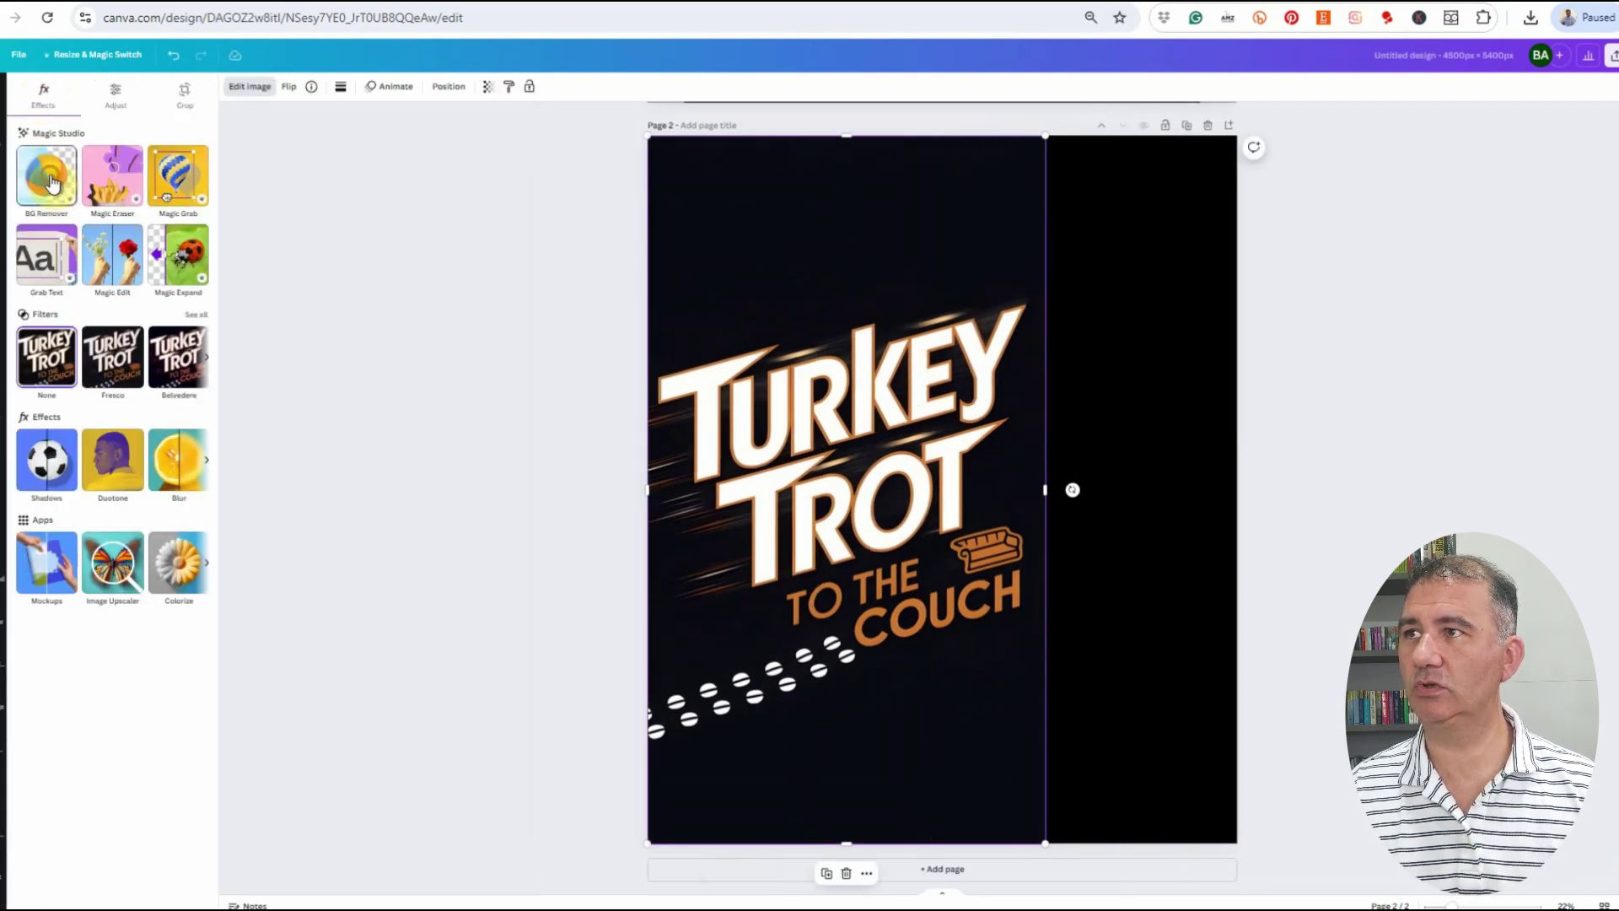
{"action": "left_click", "coordinate": [51, 184]}
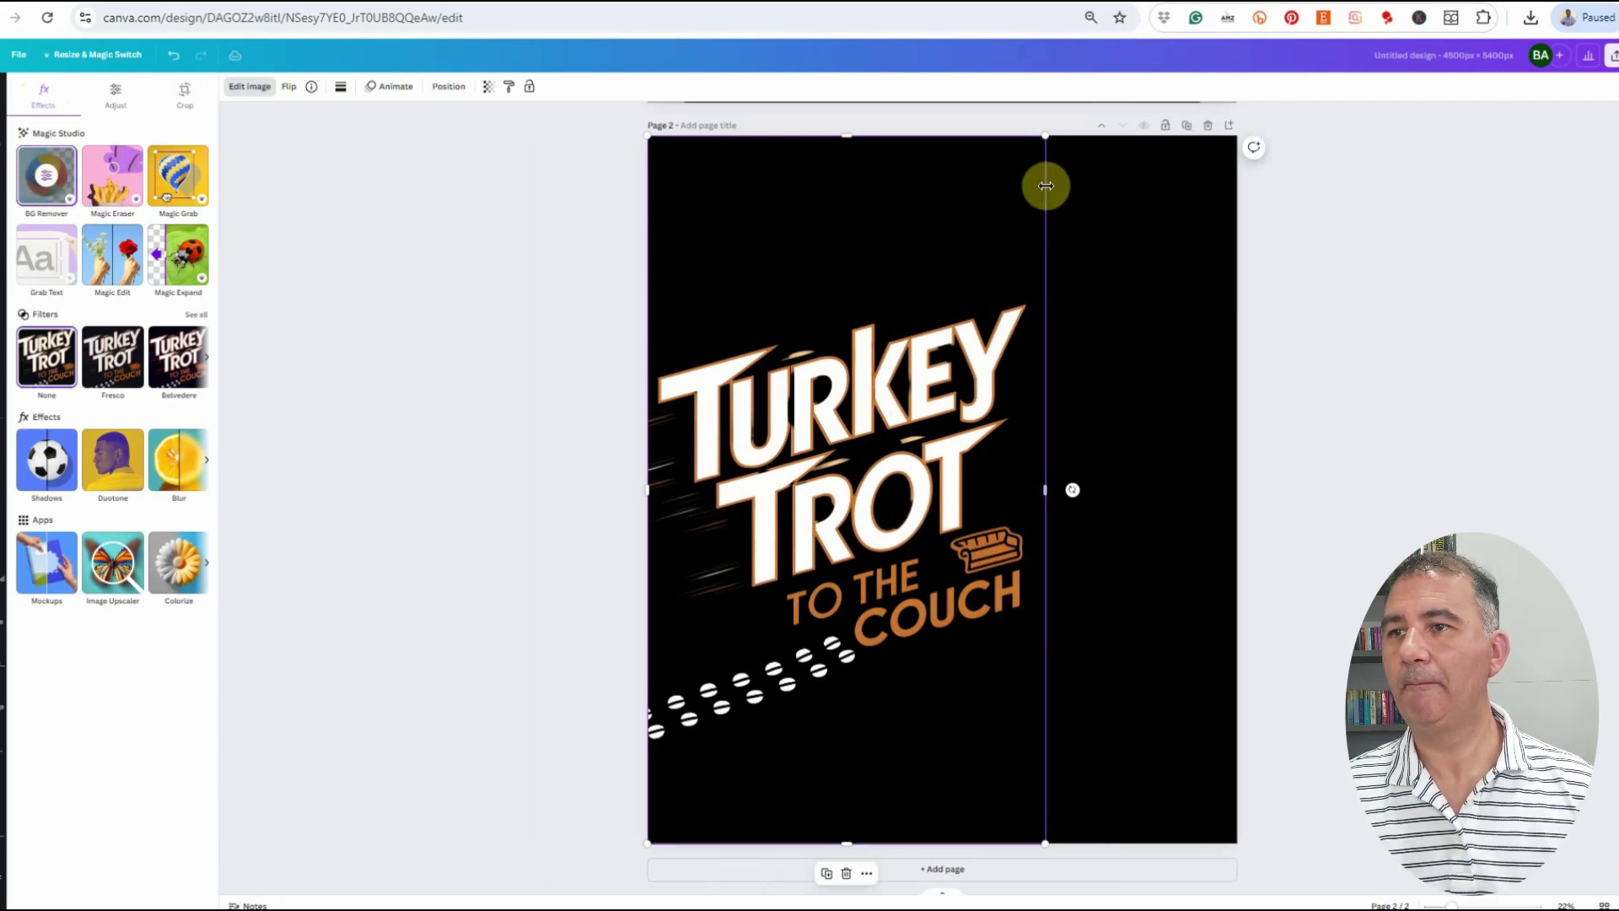
- Enlarge the Turkey Trot artwork beyond the page height and reposition it so the lettering fills and is centred on page 2
{"action": "left_click_drag", "start_coordinate": [1044, 137], "coordinate": [1202, 39]}
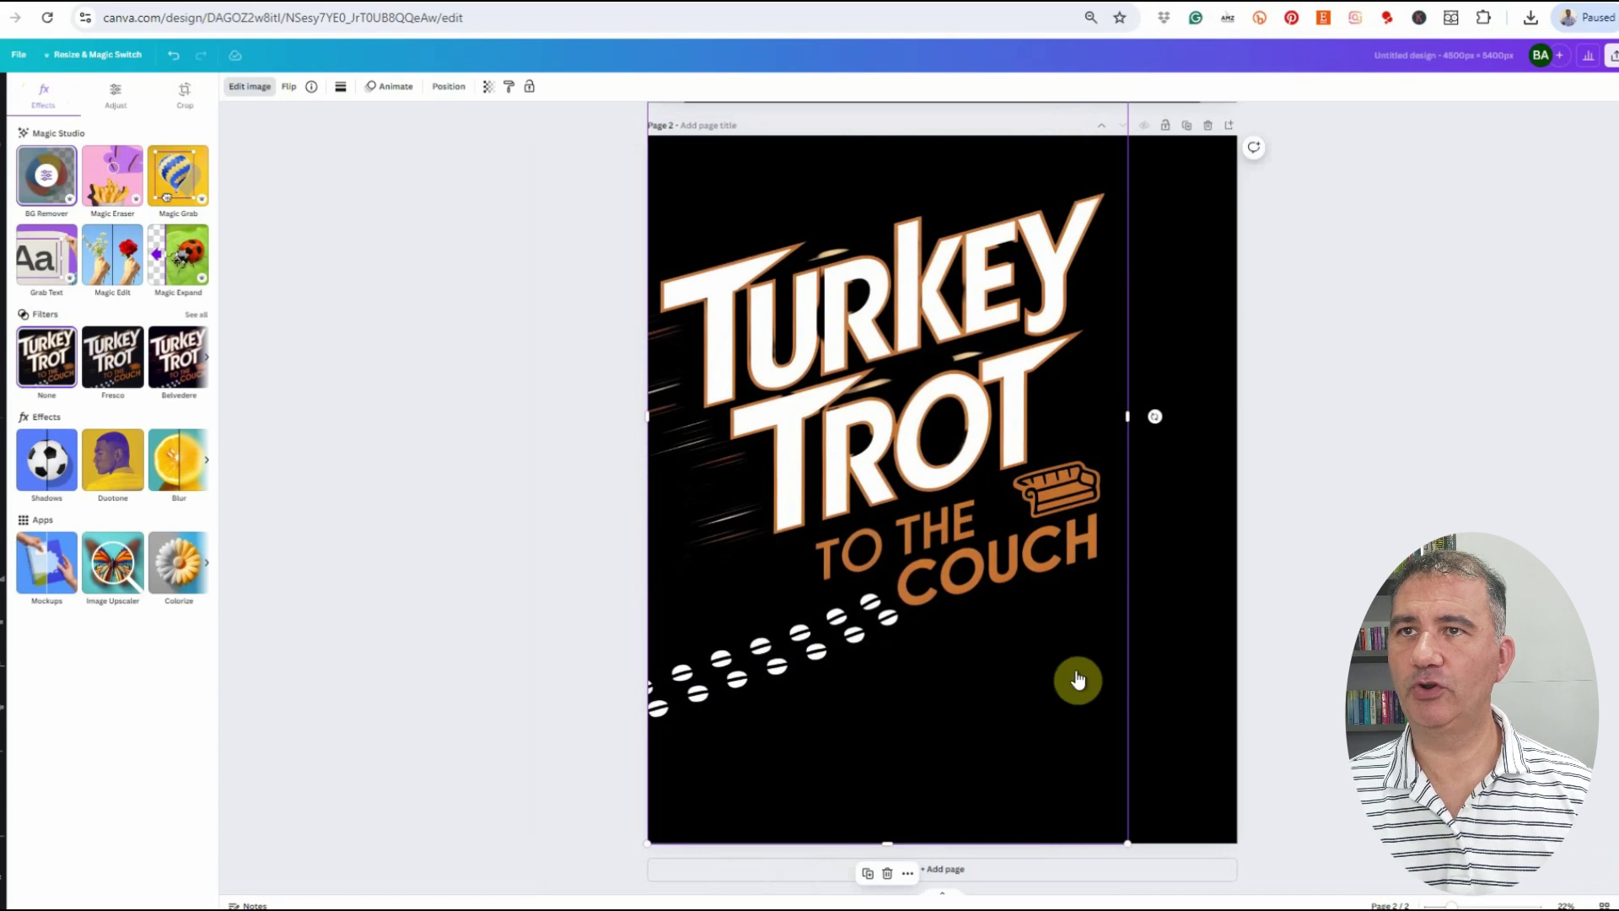
{"action": "left_click_drag", "start_coordinate": [1127, 843], "coordinate": [1199, 903]}
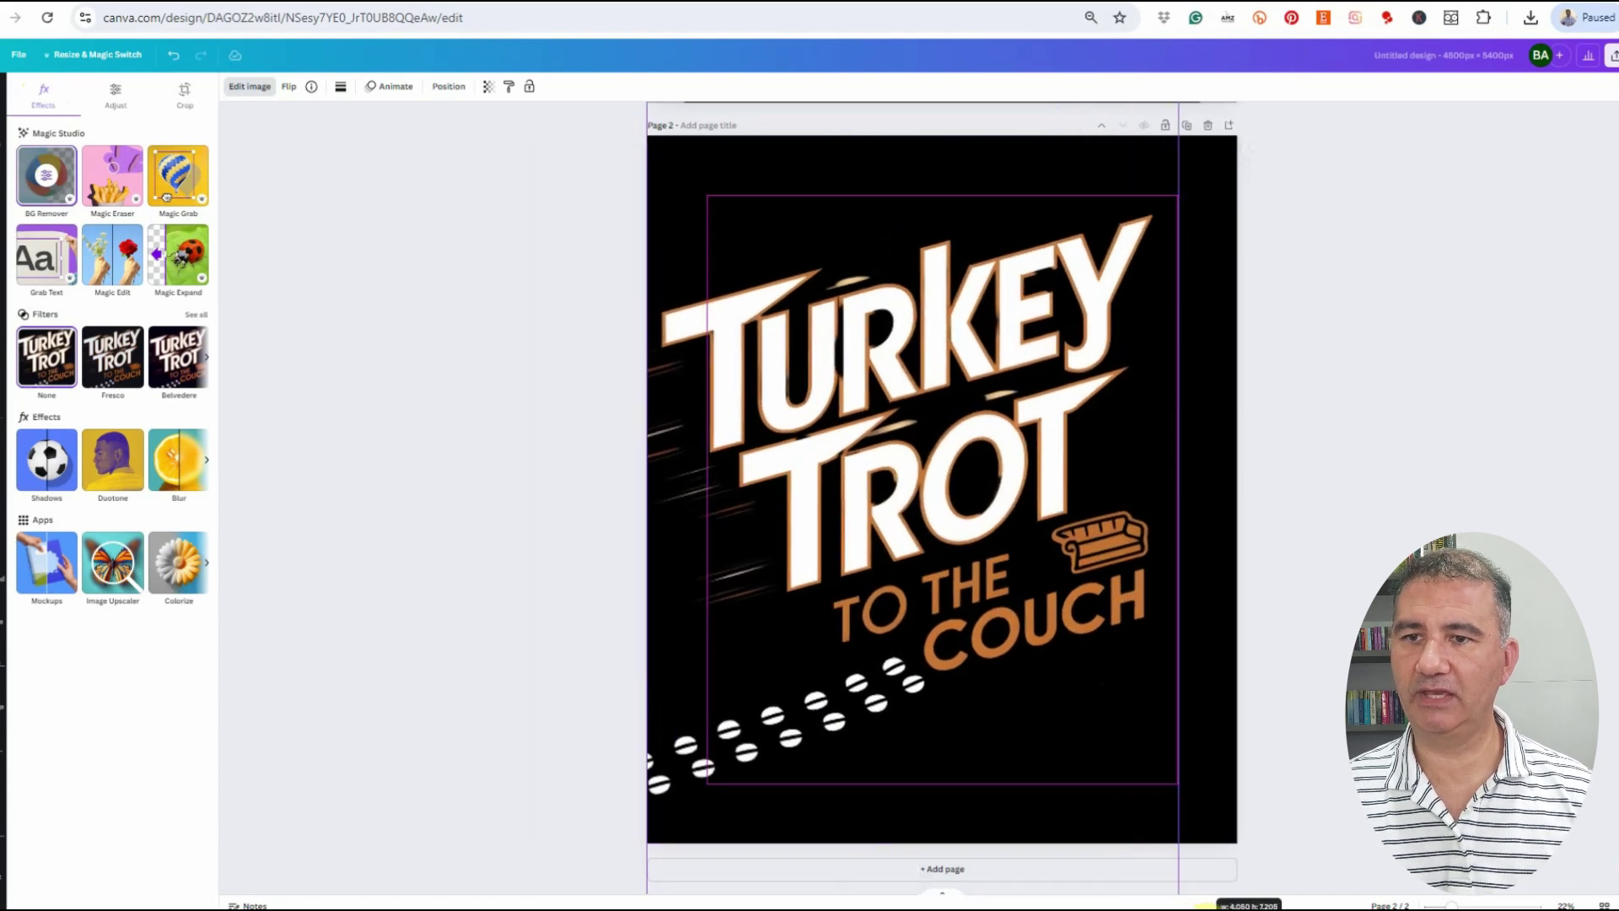
{"action": "scroll", "coordinate": [1185, 717], "scroll_direction": "down", "scroll_amount": 3}
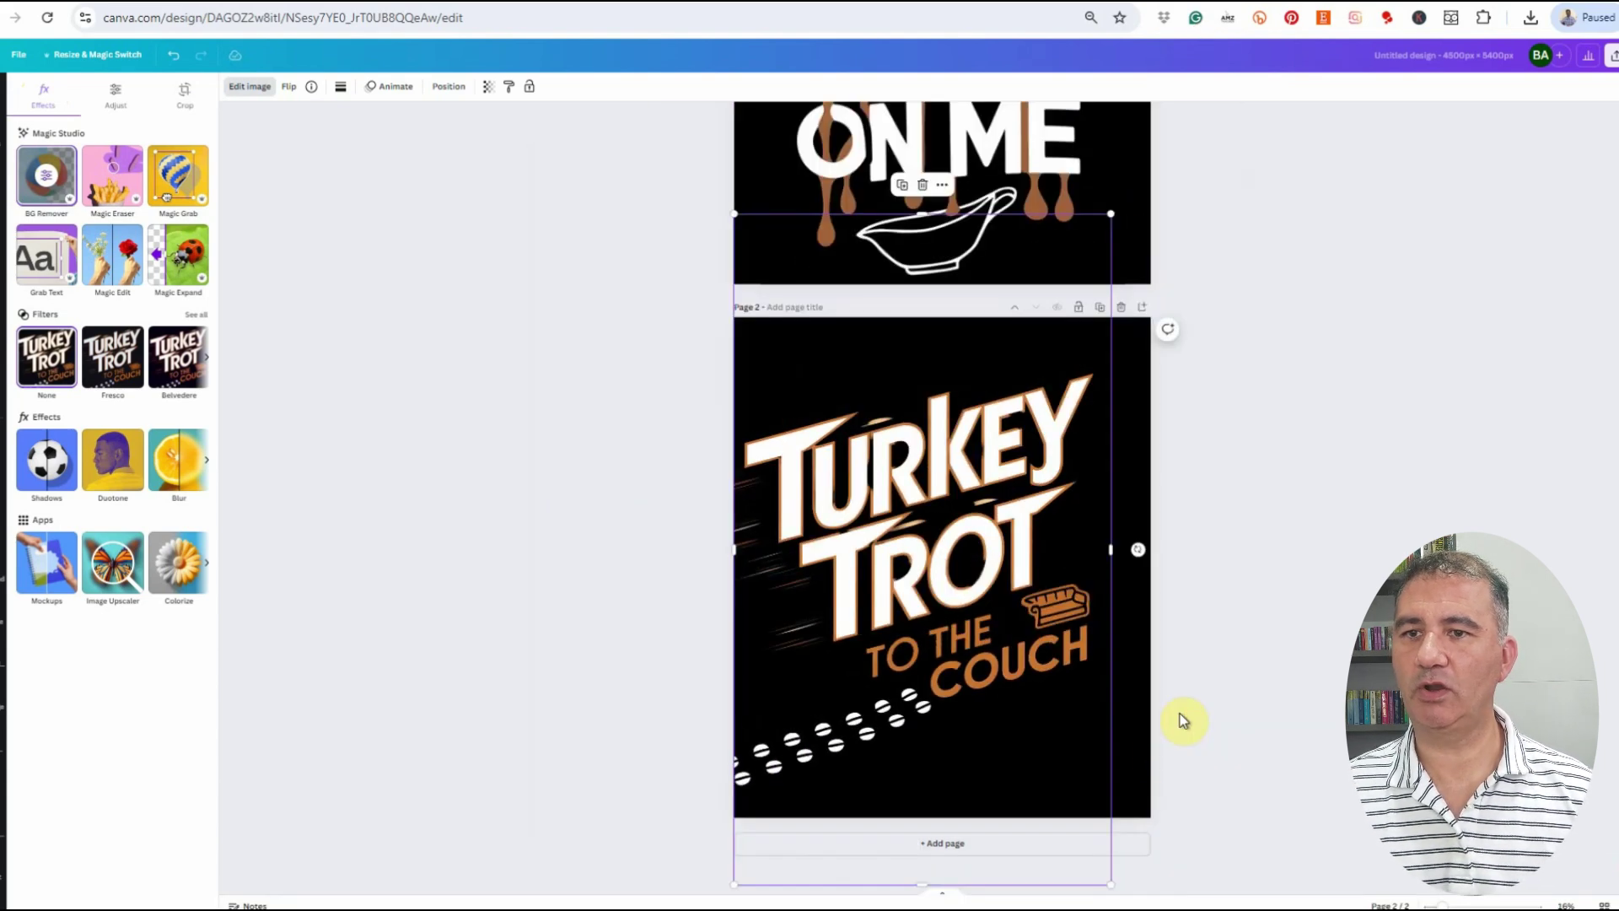
{"action": "mouse_move", "coordinate": [1110, 877]}
{"action": "left_mouse_down"}
{"action": "mouse_move", "coordinate": [1113, 864]}
{"action": "mouse_move", "coordinate": [1121, 880]}
{"action": "left_mouse_up"}
{"action": "left_click_drag", "start_coordinate": [1025, 672], "coordinate": [1038, 670]}
{"action": "scroll", "coordinate": [1038, 669], "scroll_direction": "down", "scroll_amount": 1}
{"action": "scroll", "coordinate": [1035, 666], "scroll_direction": "up", "scroll_amount": 1}
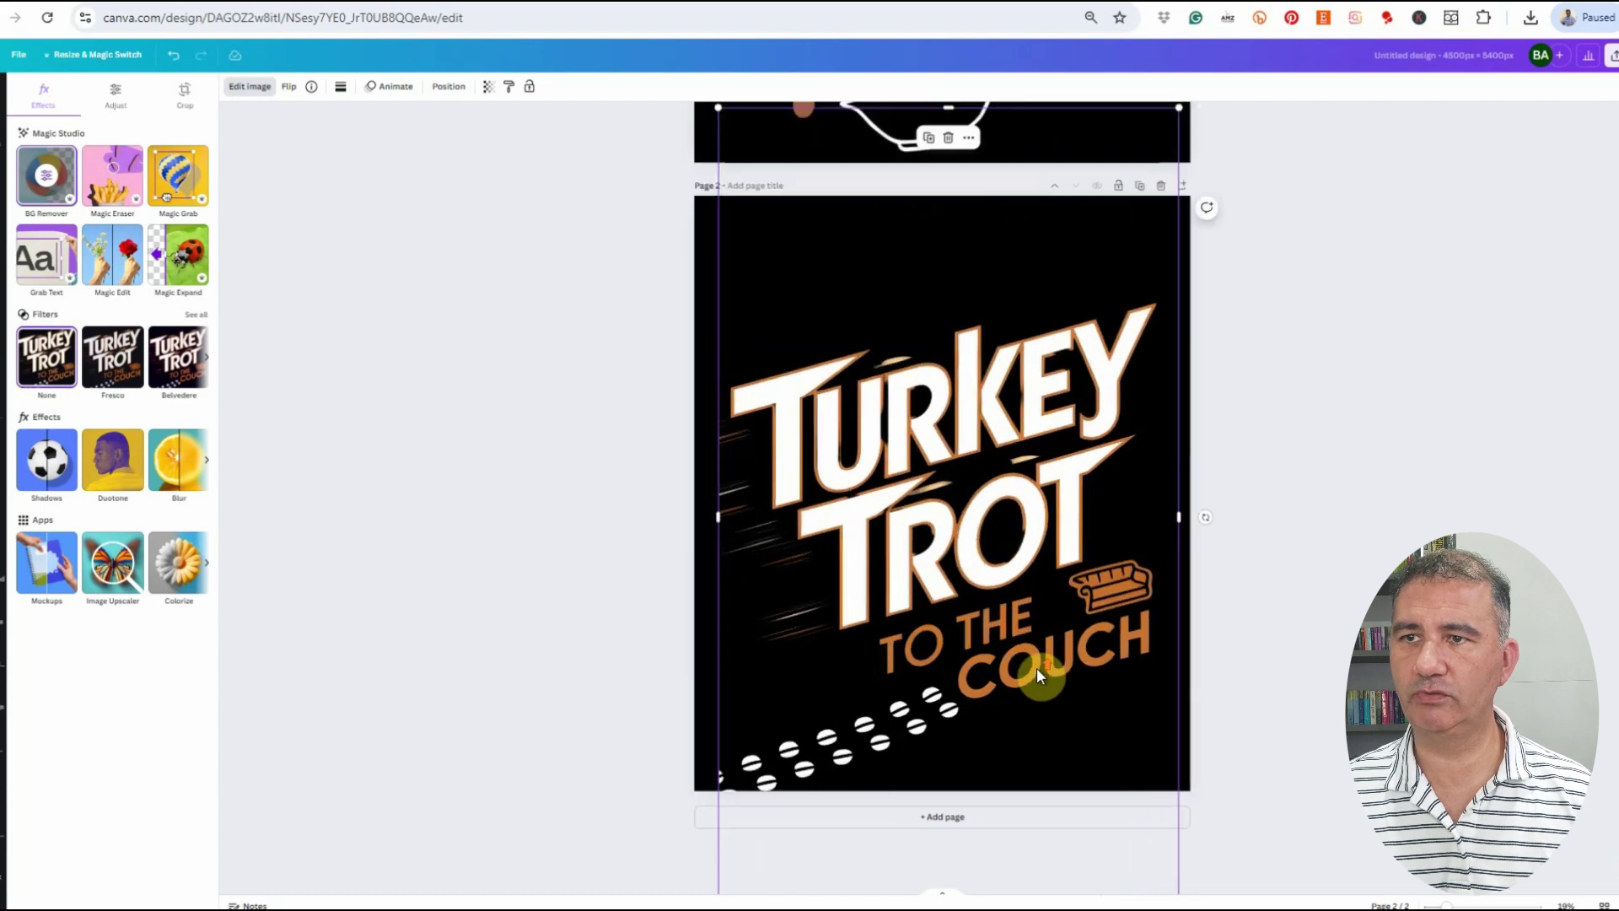
{"action": "scroll", "coordinate": [1035, 666], "scroll_direction": "up", "scroll_amount": 1}
{"action": "left_click_drag", "start_coordinate": [1026, 650], "coordinate": [1004, 610]}
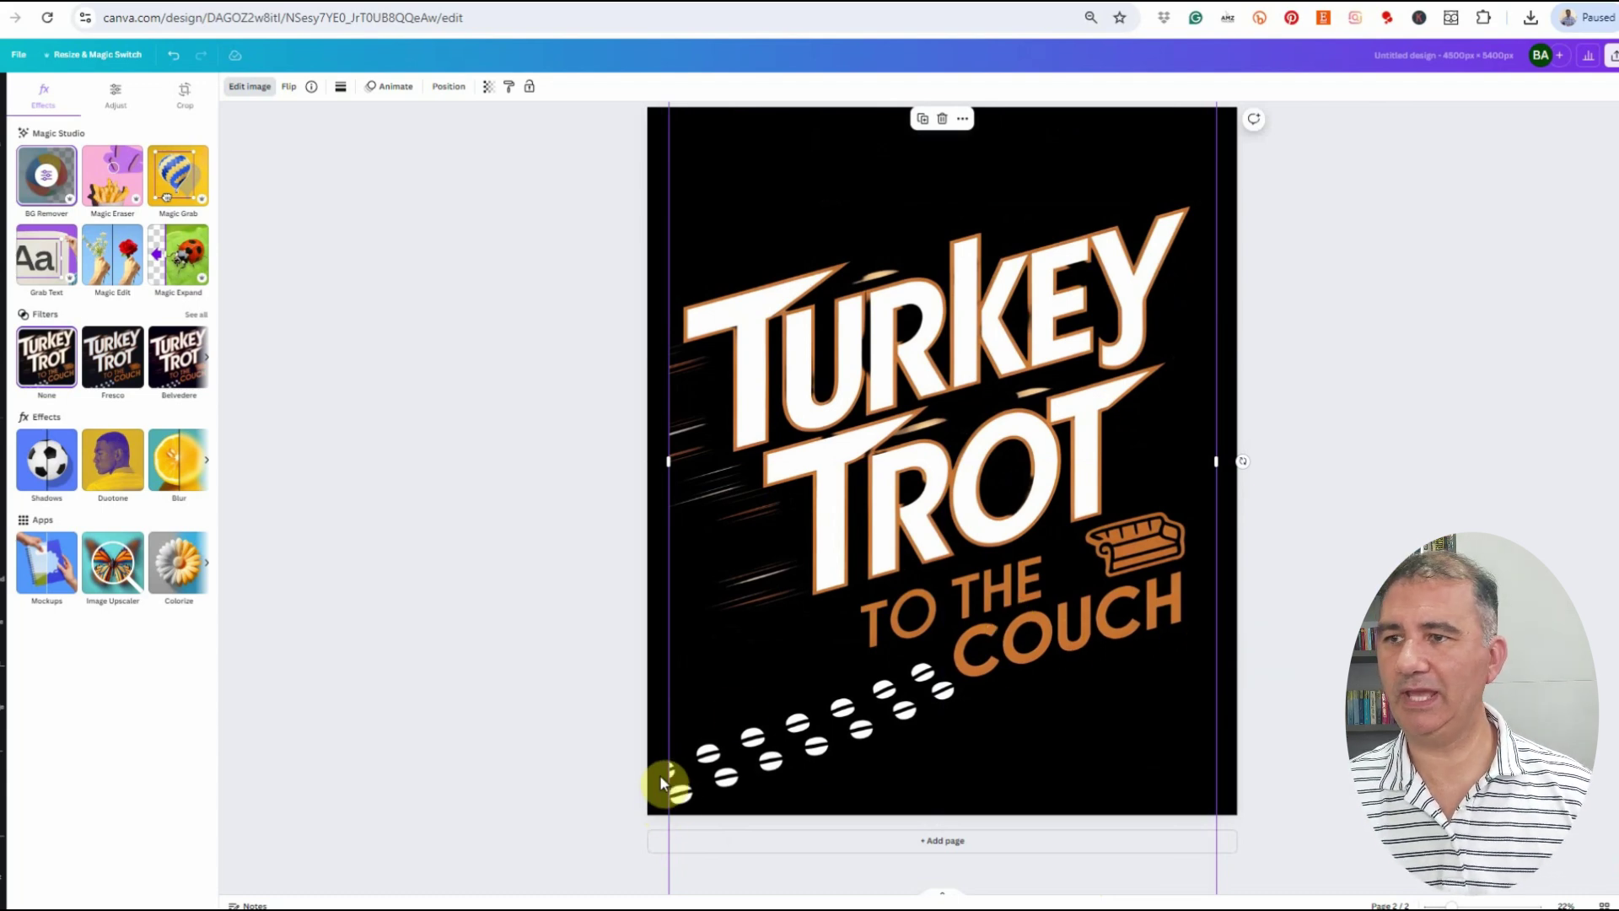
{"action": "scroll", "coordinate": [710, 655], "scroll_direction": "down", "scroll_amount": 1}
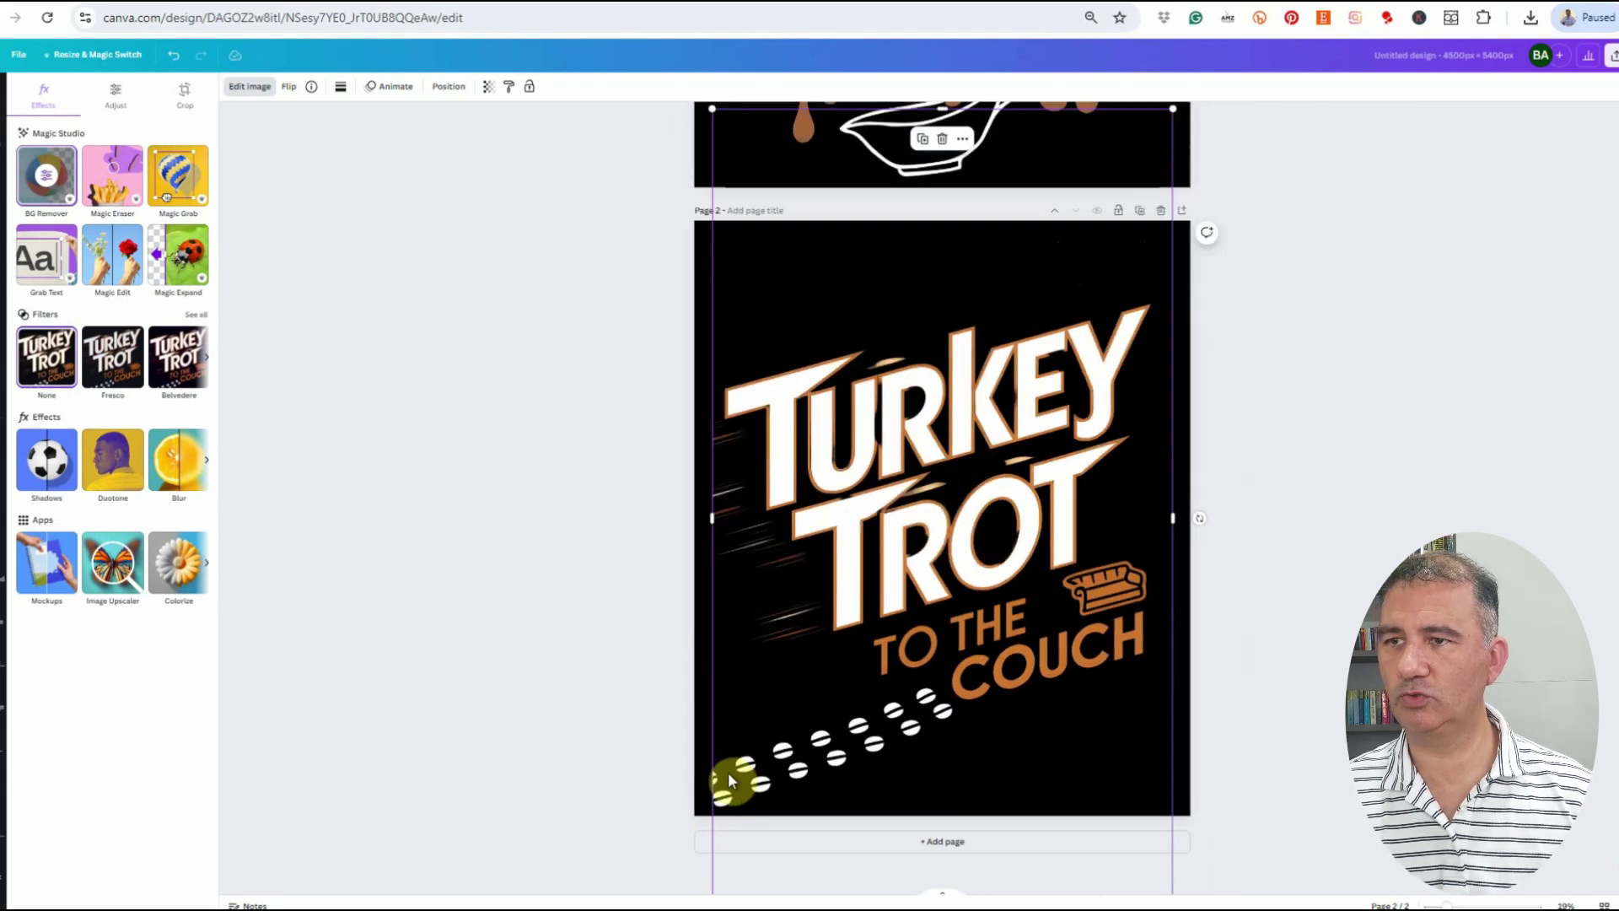
- Enlarge the Turkey Trot artwork to span the full width of page 2, keeping the lettering within the page
{"action": "scroll", "coordinate": [727, 772], "scroll_direction": "down", "scroll_amount": 1}
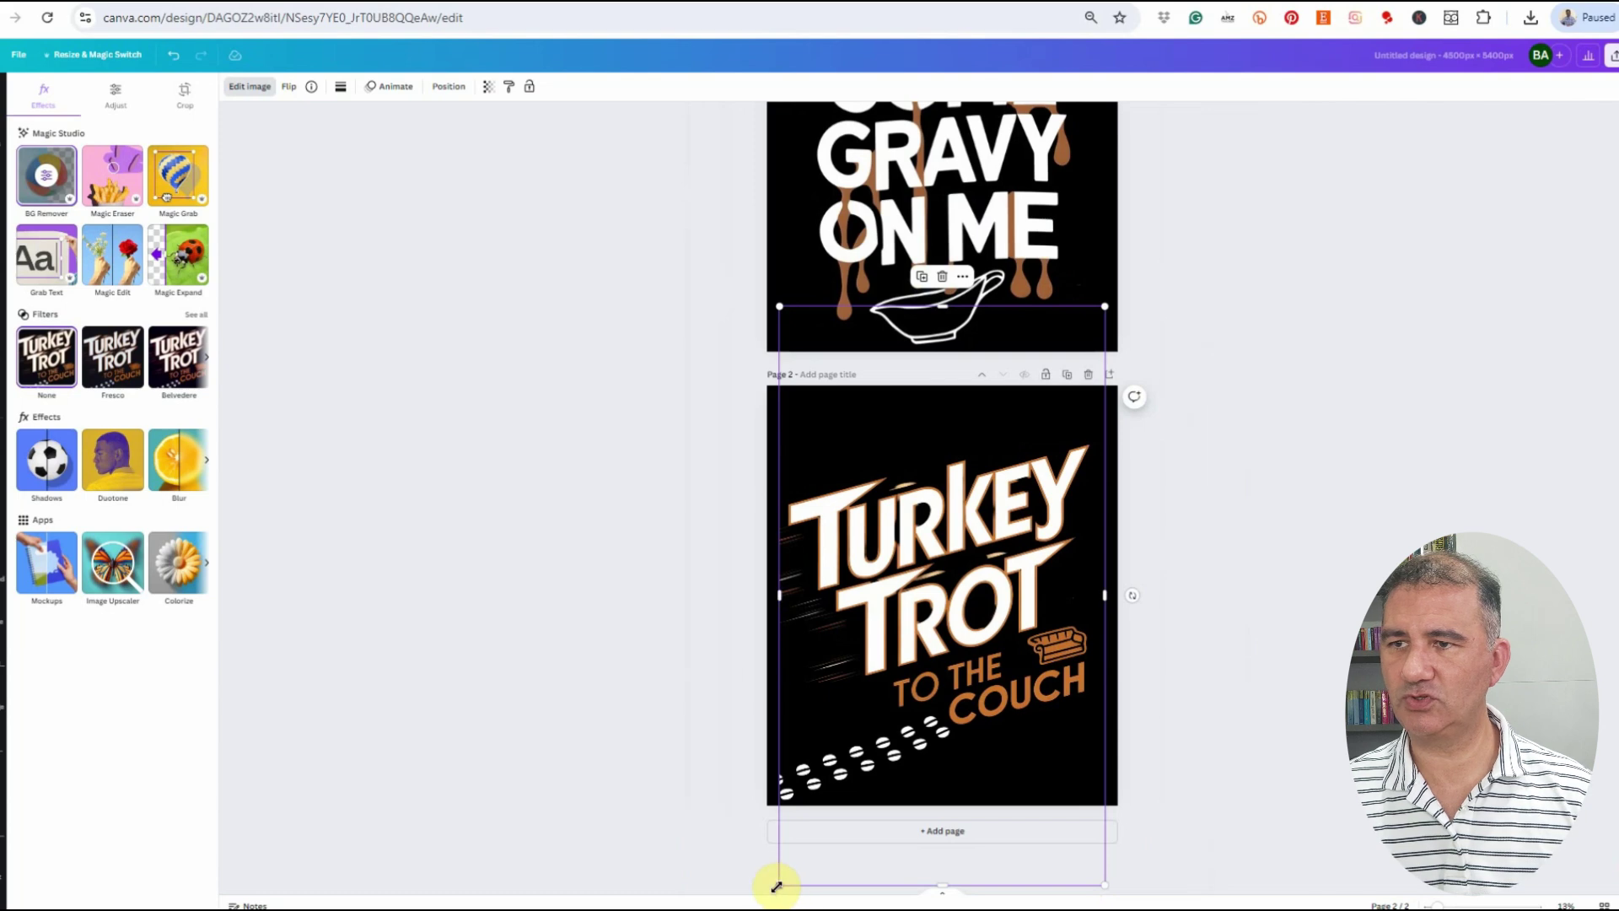
{"action": "left_click_drag", "start_coordinate": [774, 886], "coordinate": [766, 882]}
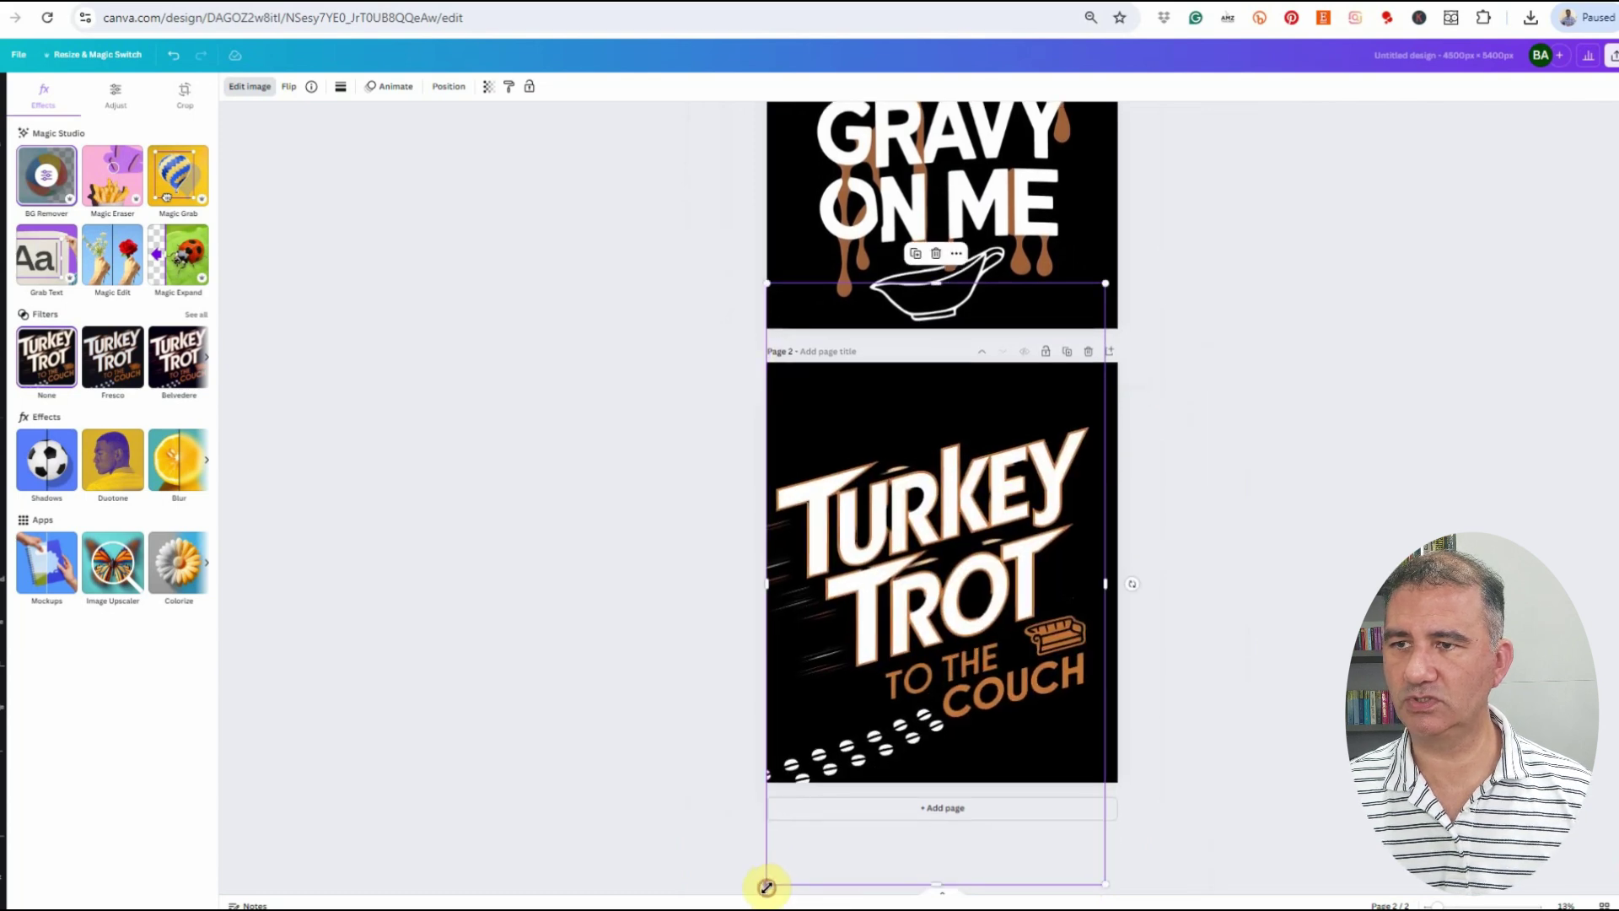
{"action": "left_click_drag", "start_coordinate": [900, 730], "coordinate": [924, 683]}
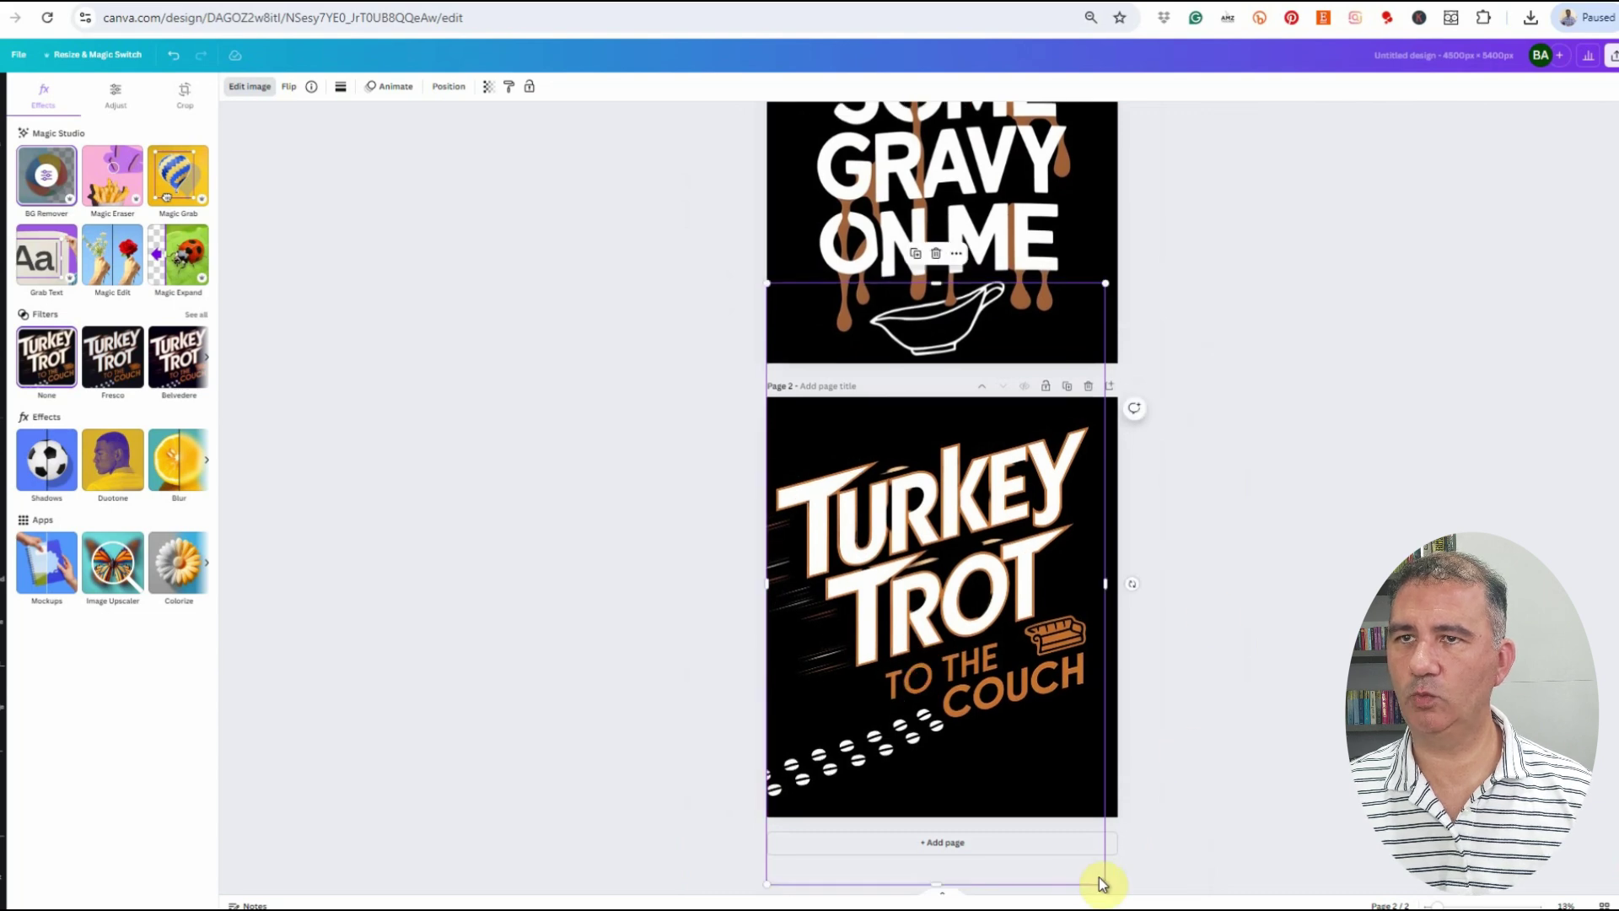
{"action": "left_click_drag", "start_coordinate": [1102, 884], "coordinate": [1111, 885]}
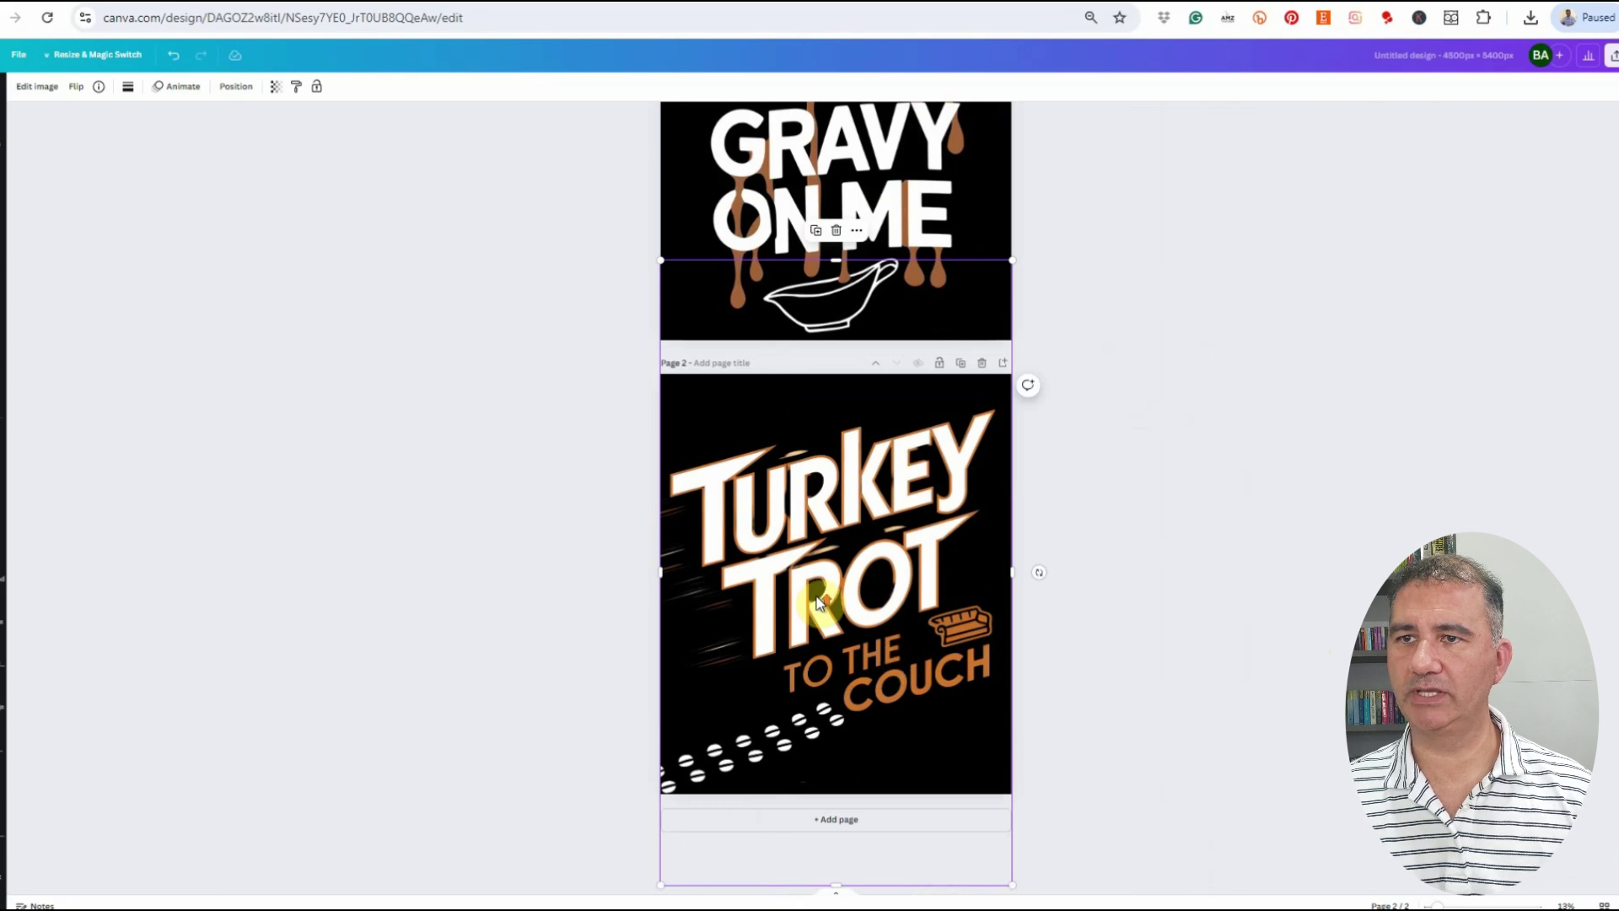
- Set up a PNG download of both design pages with a transparent background
{"action": "scroll", "coordinate": [816, 595], "scroll_direction": "up", "scroll_amount": 3}
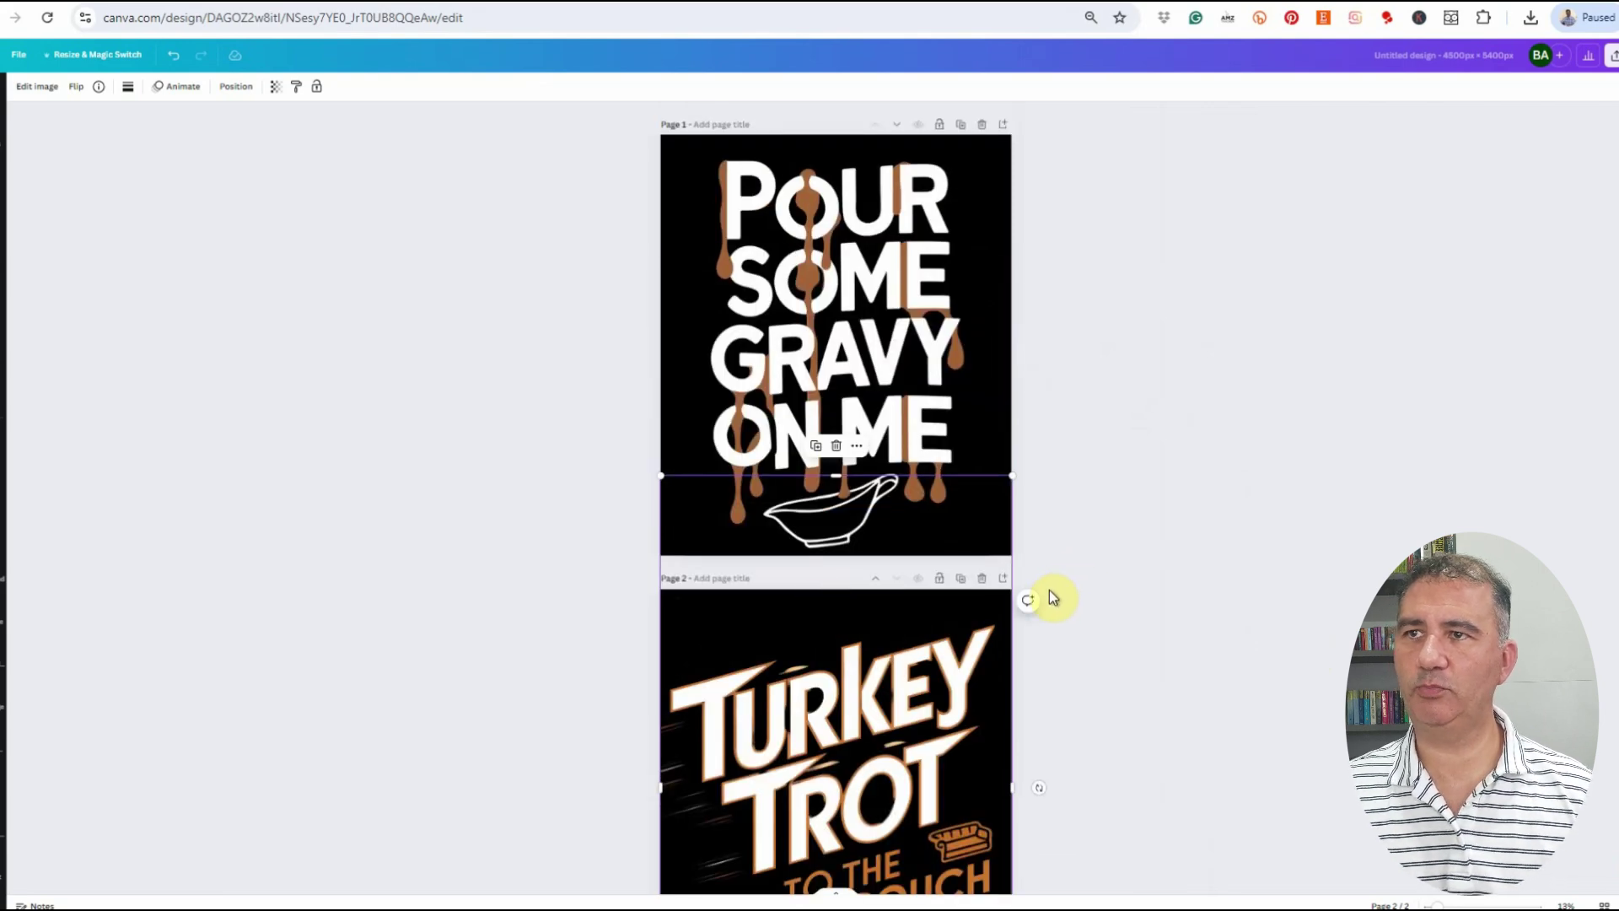
{"action": "scroll", "coordinate": [1052, 597], "scroll_direction": "down", "scroll_amount": 3}
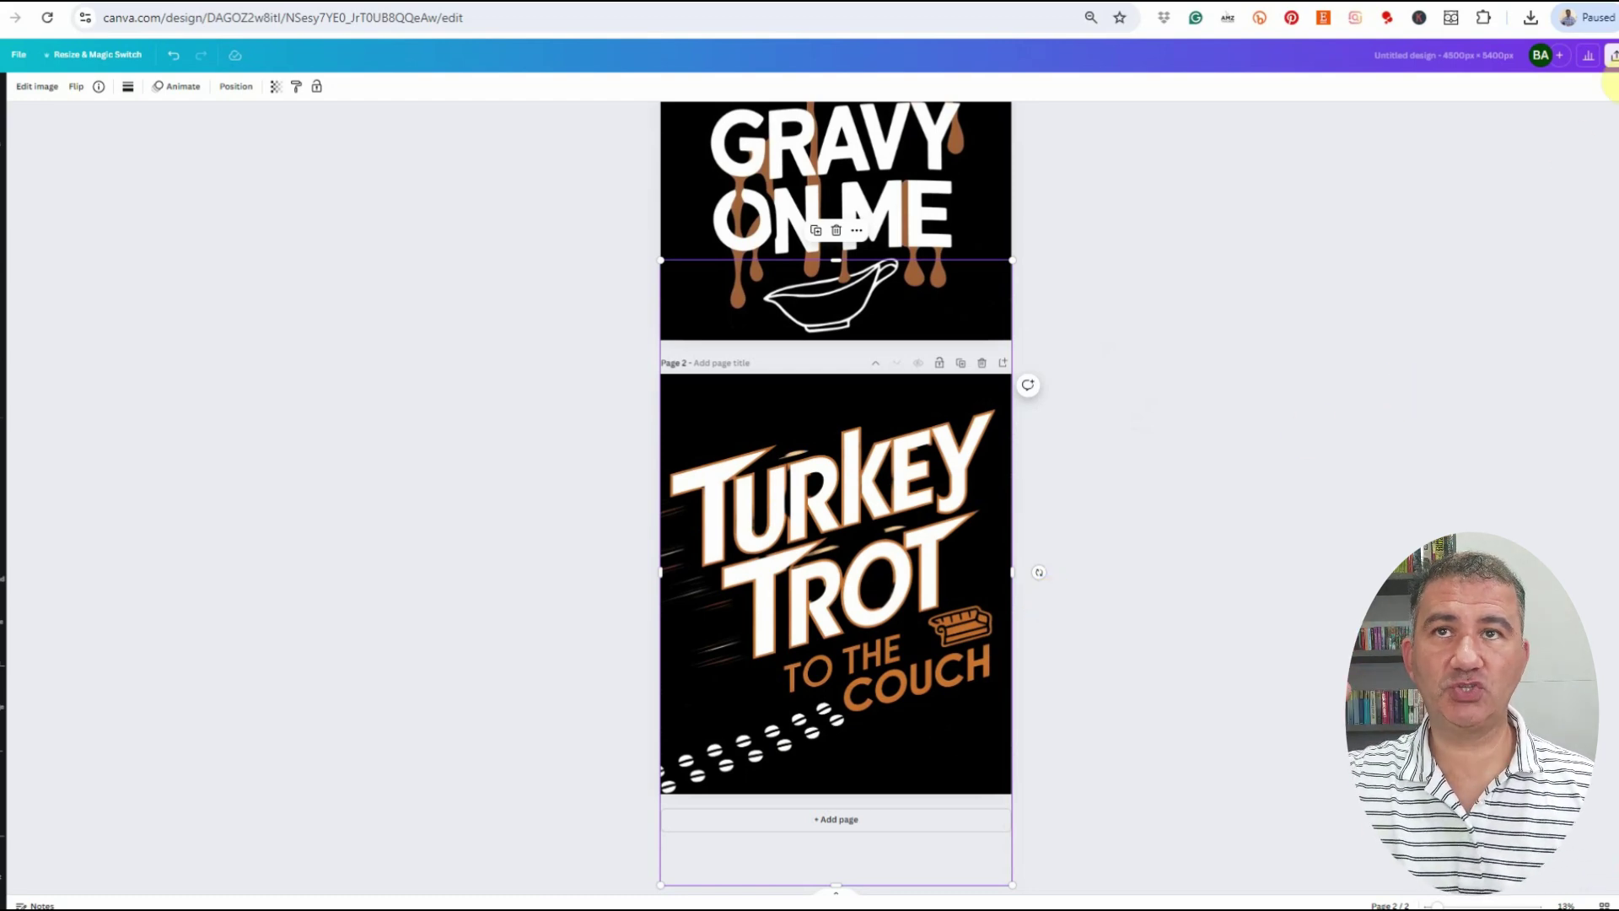
{"action": "left_click", "coordinate": [1612, 55]}
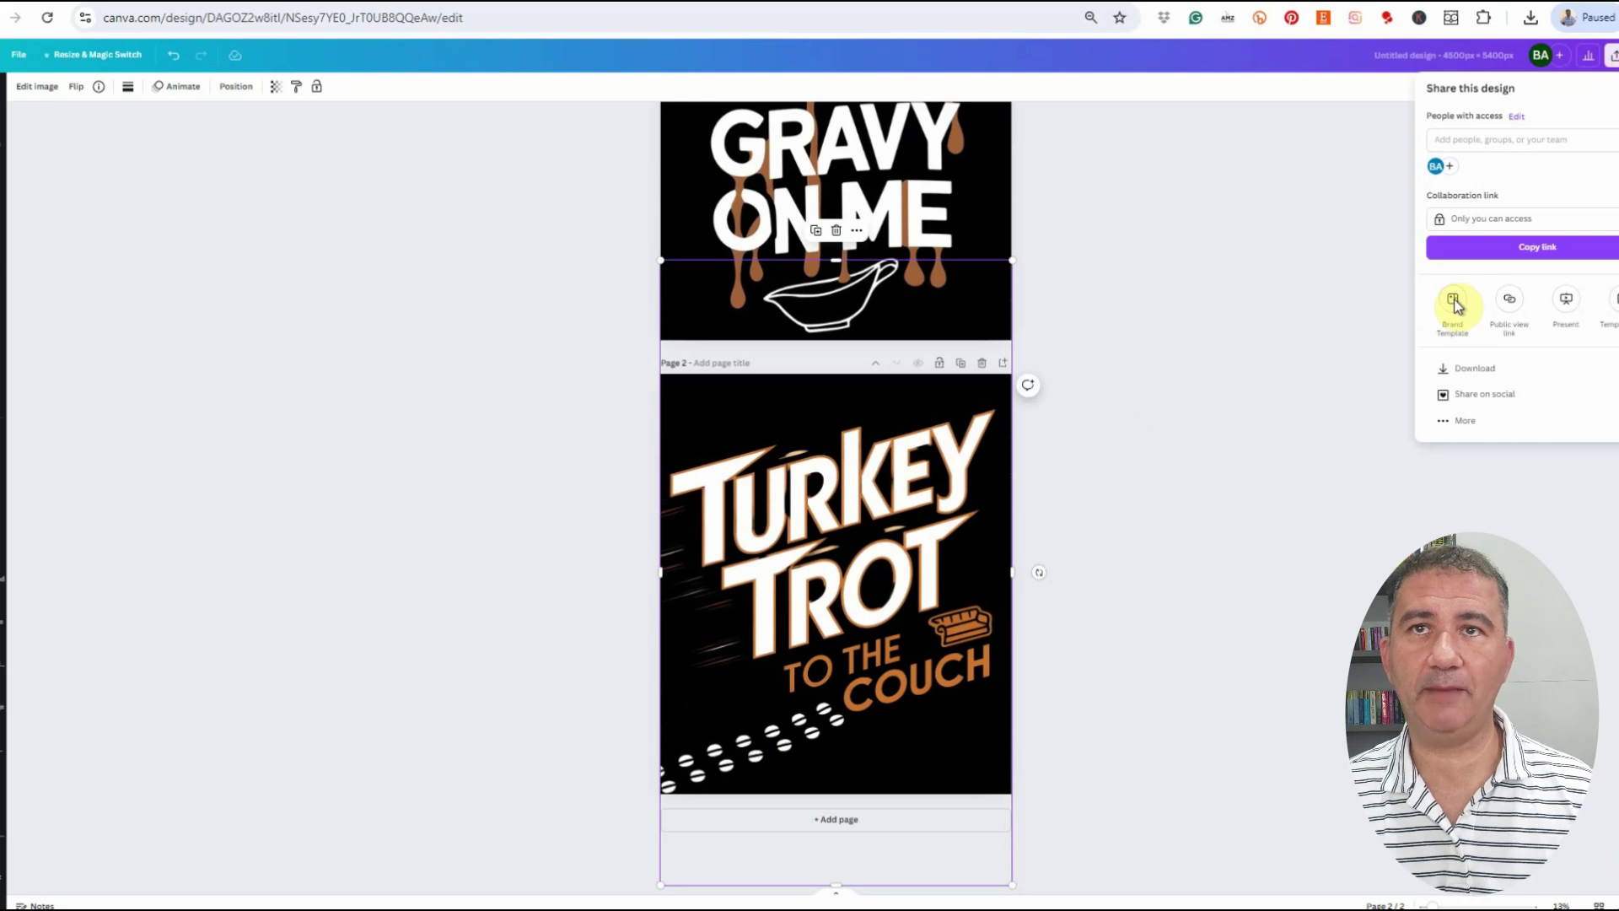
{"action": "left_click", "coordinate": [1467, 369]}
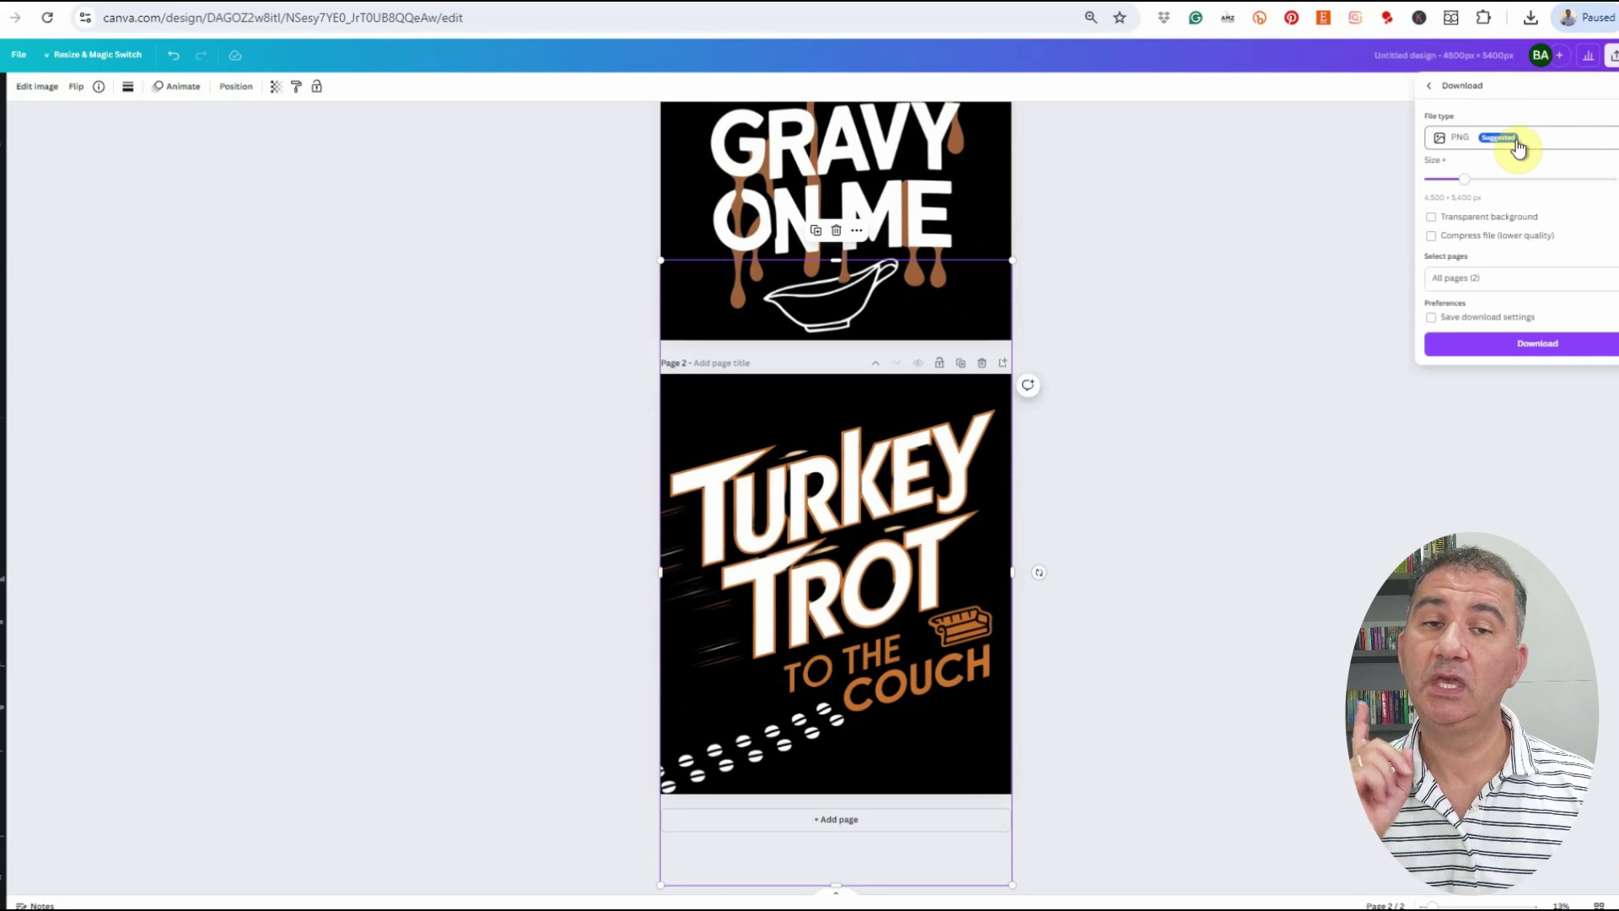
{"action": "left_click", "coordinate": [1430, 219]}
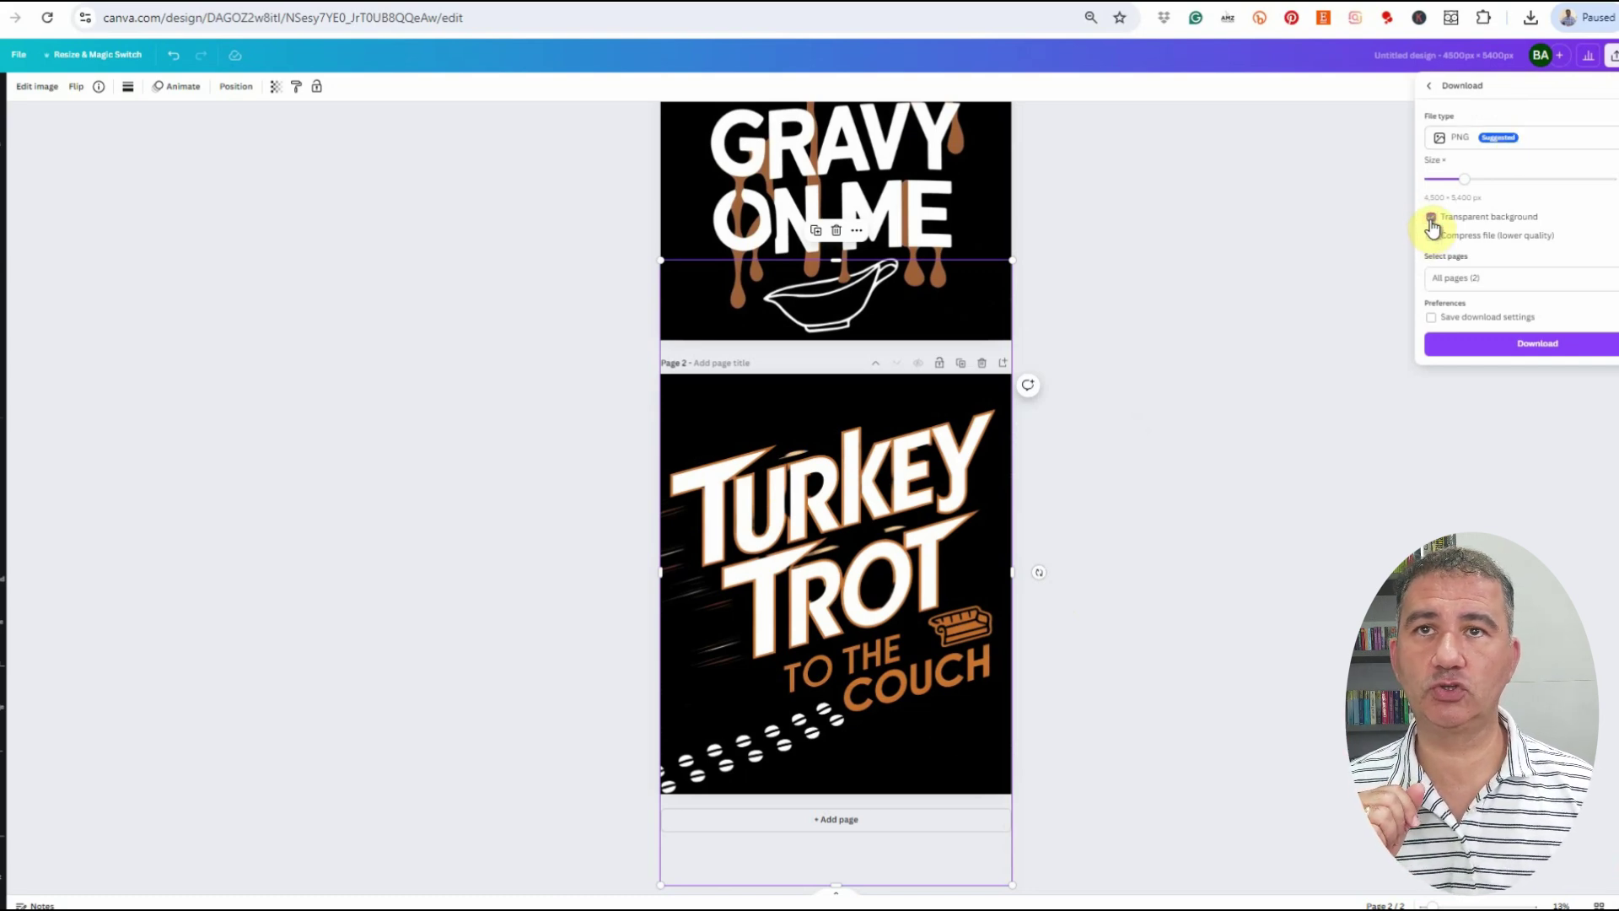